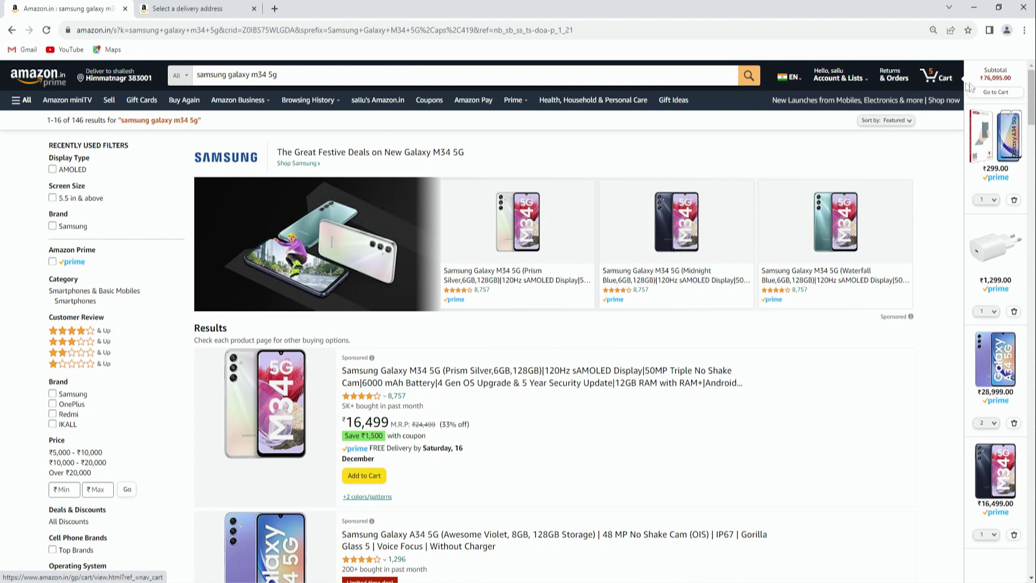
Open the Amazon.in shopping cart from the header Cart icon
click(938, 79)
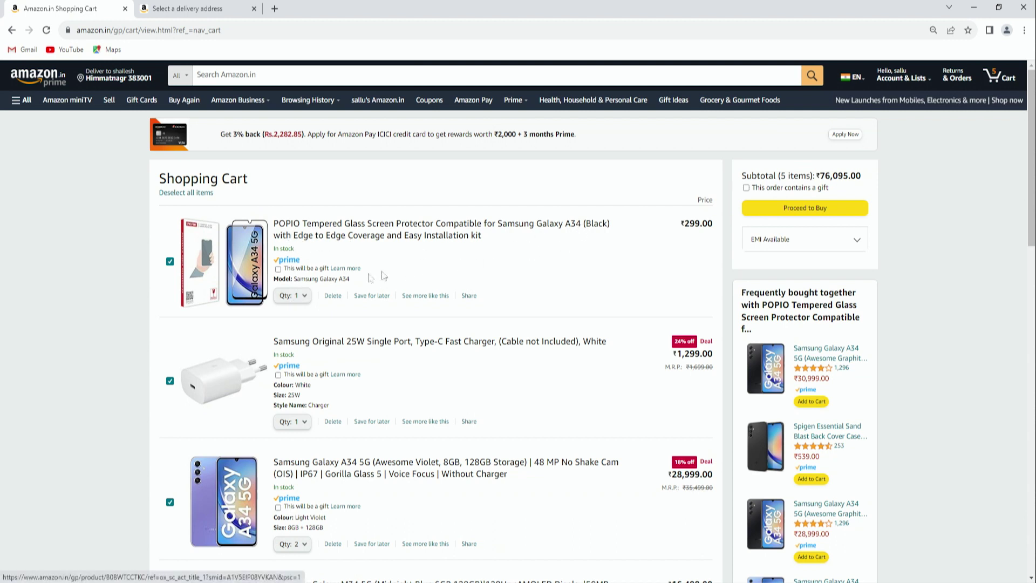
Scroll through the cart to review the screen protector, charger, Galaxy A34s and Galaxy M34 totalling ₹76,095.00
scroll(293, 304, down, 1)
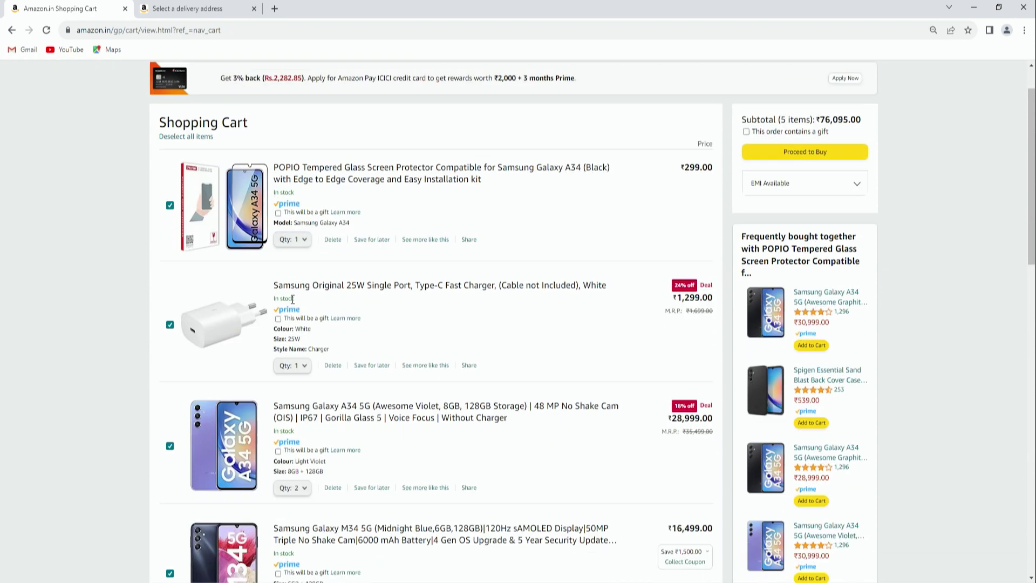
scroll(292, 302, down, 1)
scroll(286, 313, down, 1)
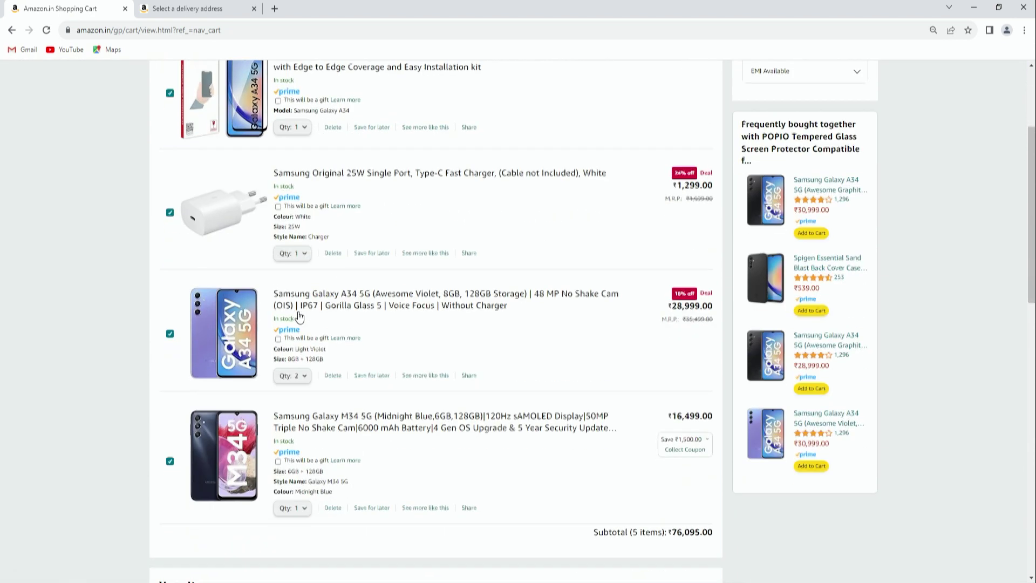
scroll(343, 221, up, 2)
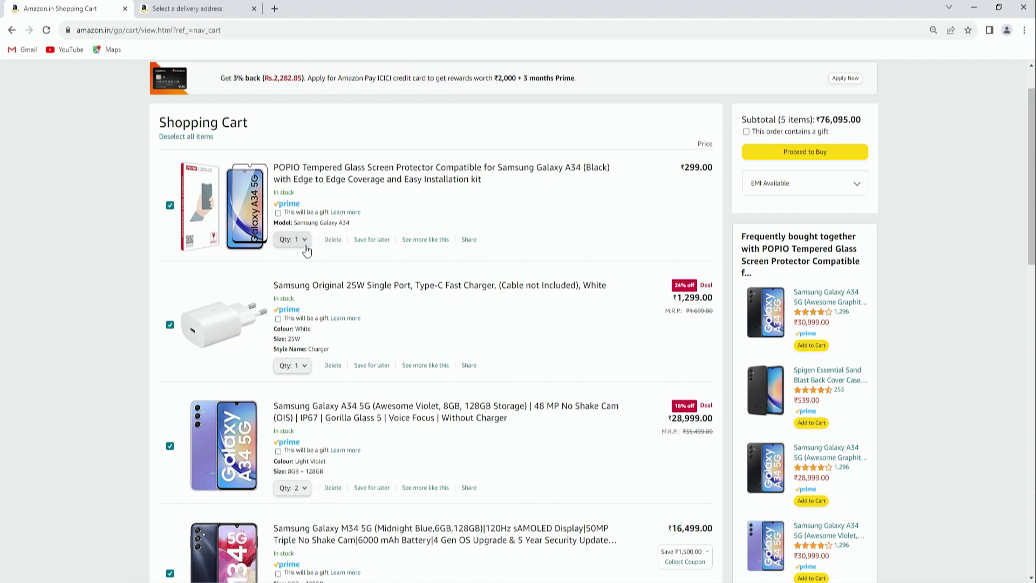
scroll(525, 259, down, 5)
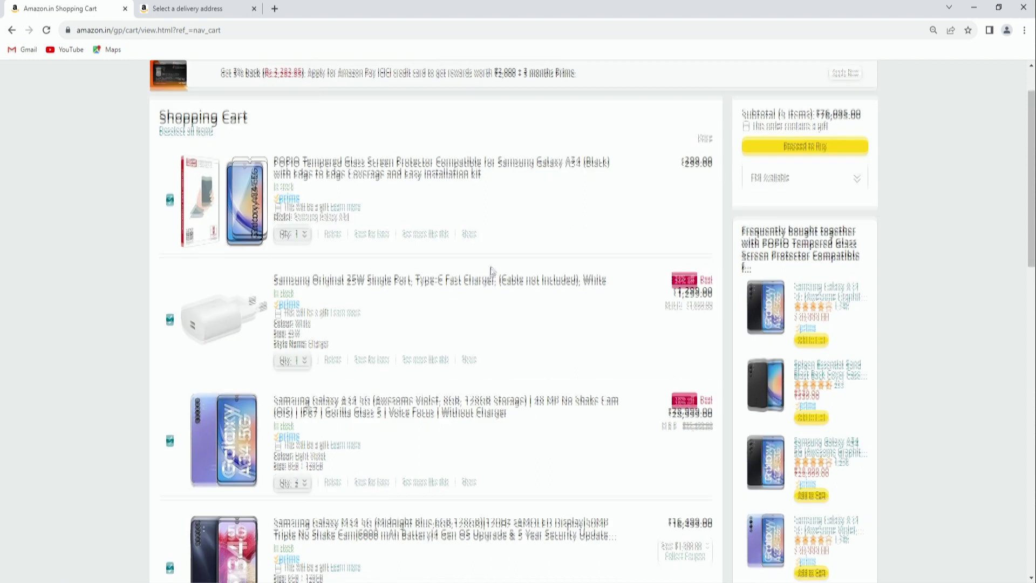
scroll(360, 350, down, 3)
scroll(360, 350, up, 10)
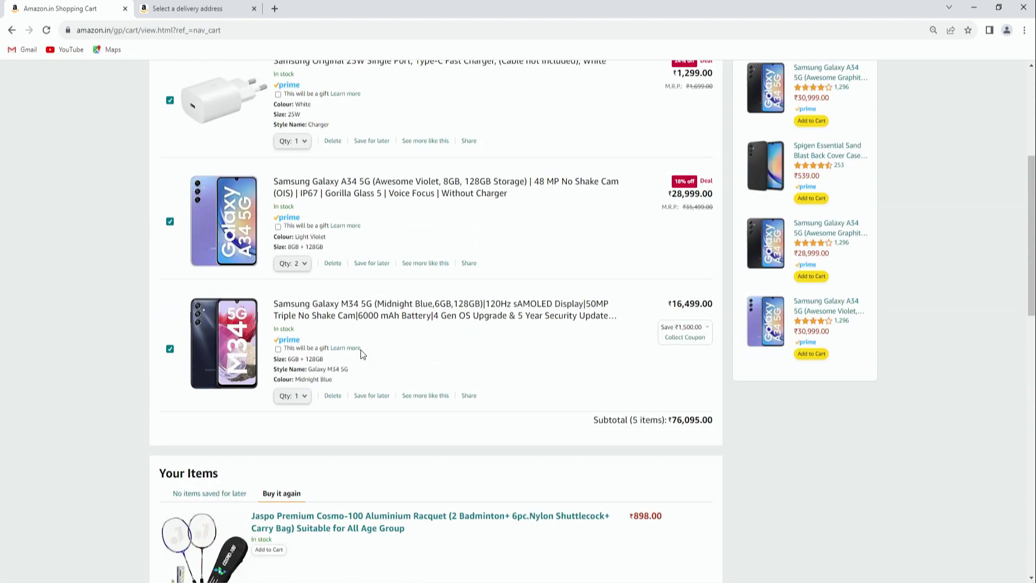
scroll(357, 343, down, 3)
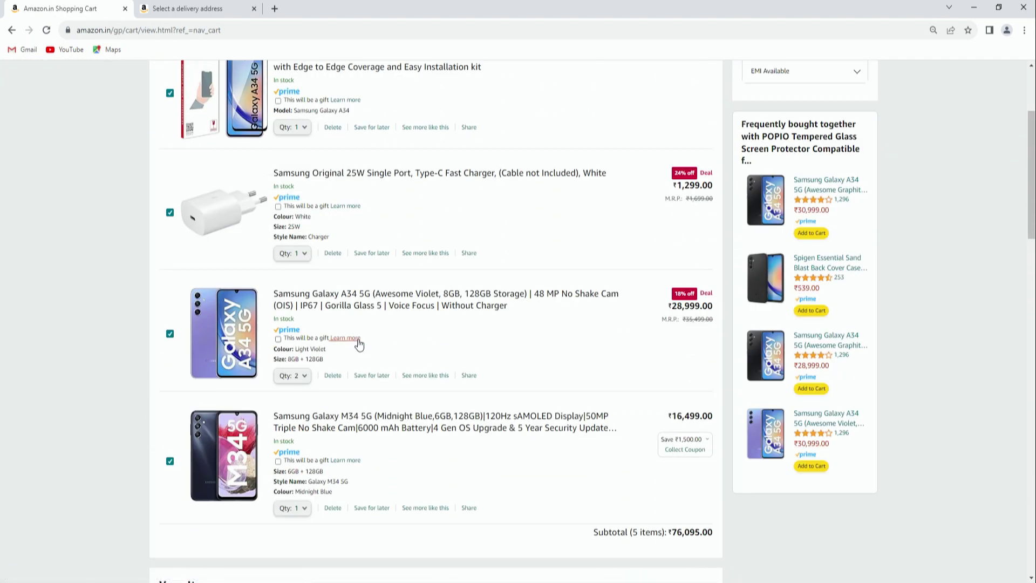
scroll(358, 344, up, 3)
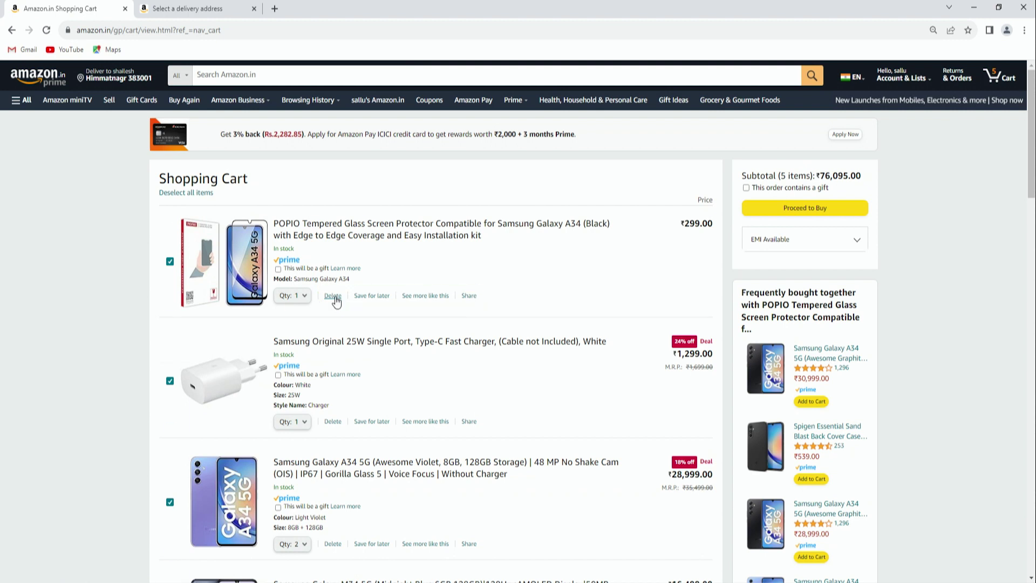
Delete the POPIO tempered glass screen protector, leaving 4 items at ₹75,796.00
click(333, 296)
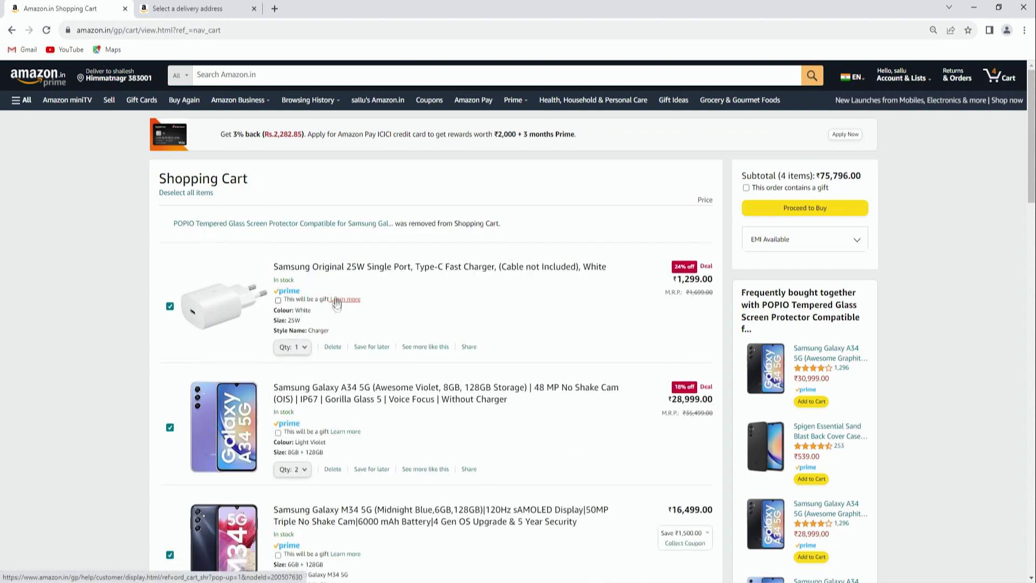
scroll(337, 303, down, 2)
scroll(444, 189, up, 2)
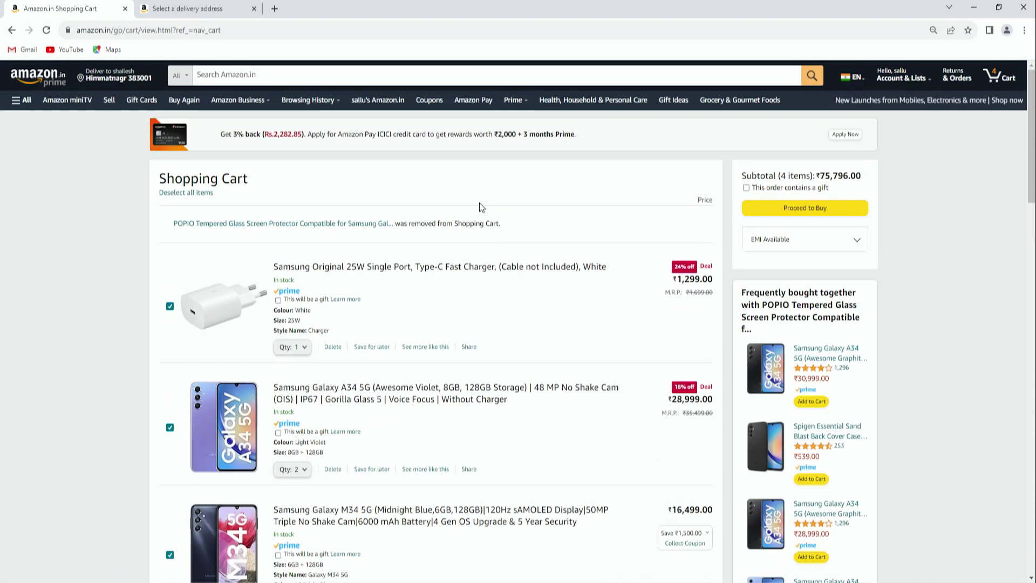
scroll(479, 202, down, 6)
scroll(394, 347, up, 6)
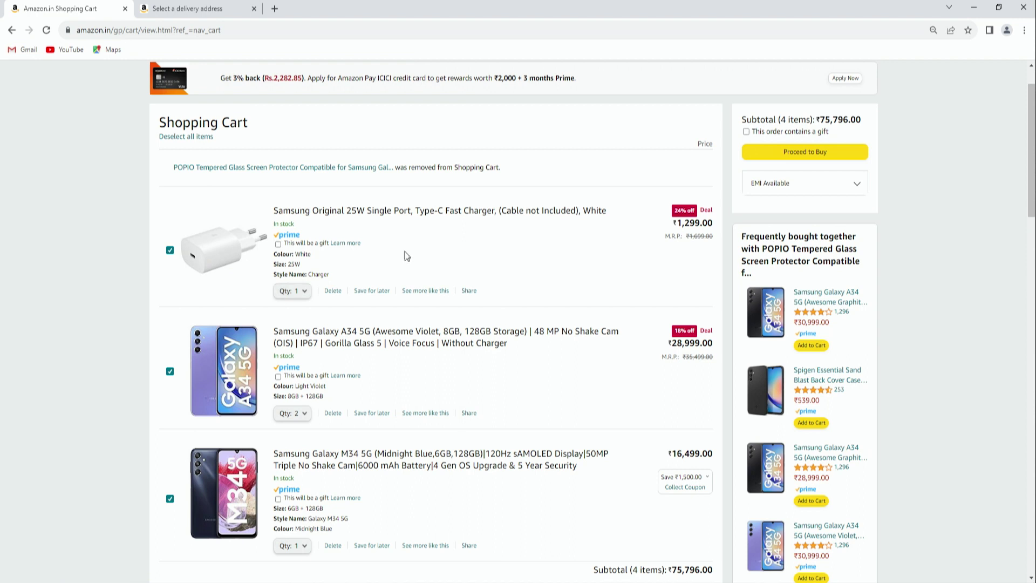
scroll(406, 256, down, 3)
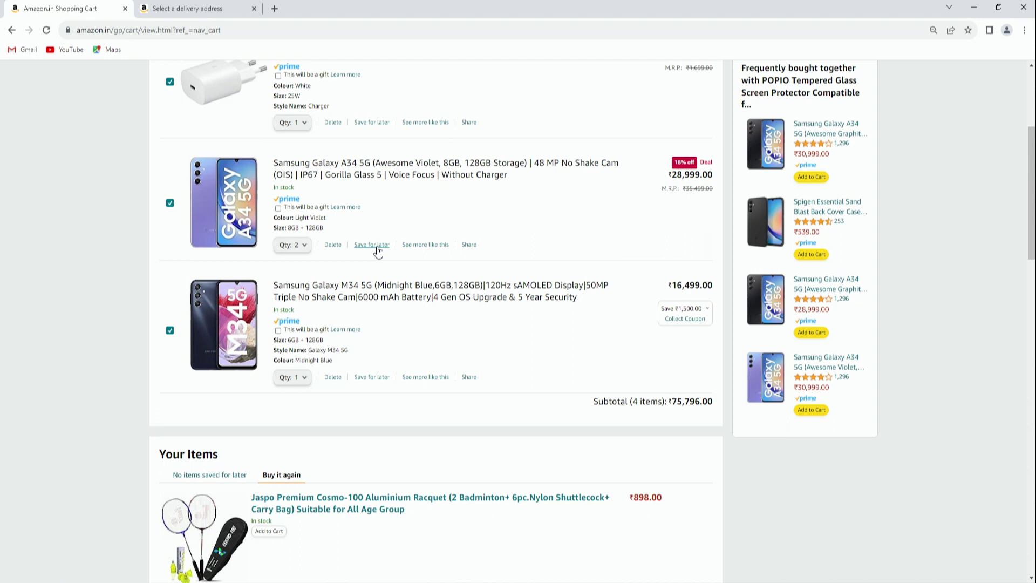
scroll(378, 251, up, 4)
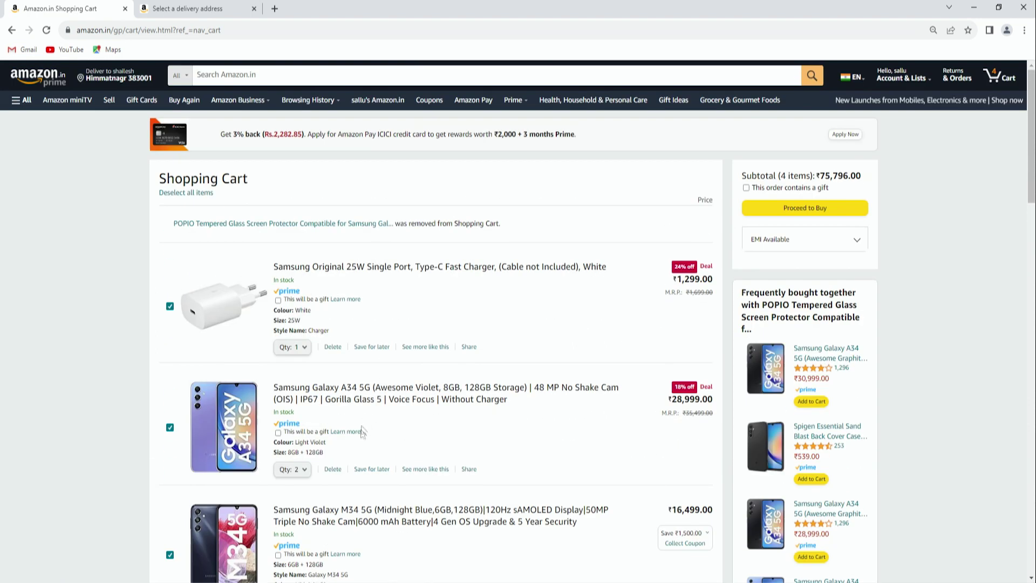
Save the Galaxy A34 for later, leaving the charger and Galaxy M34 at ₹17,798.00
click(362, 470)
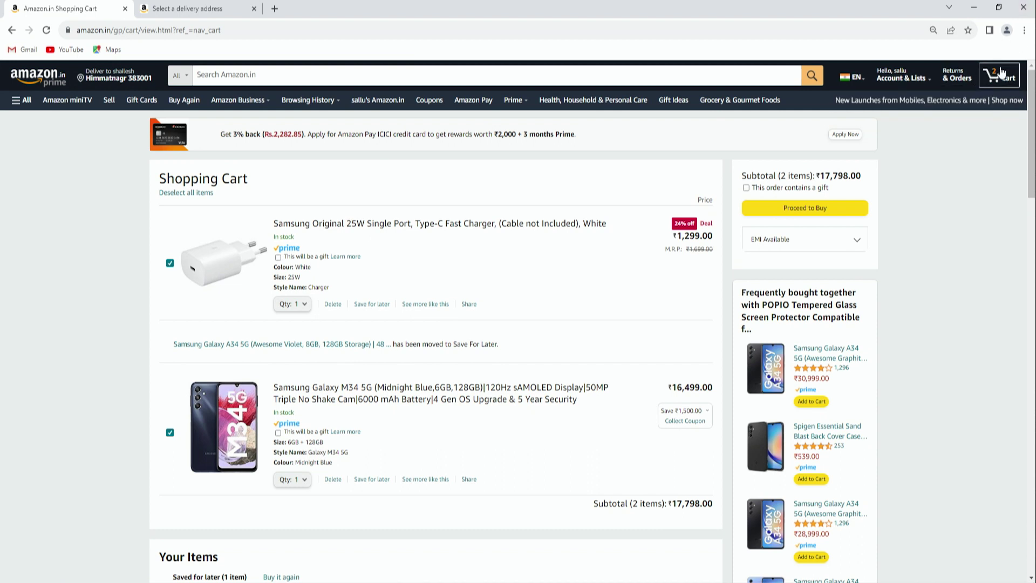
scroll(280, 293, down, 2)
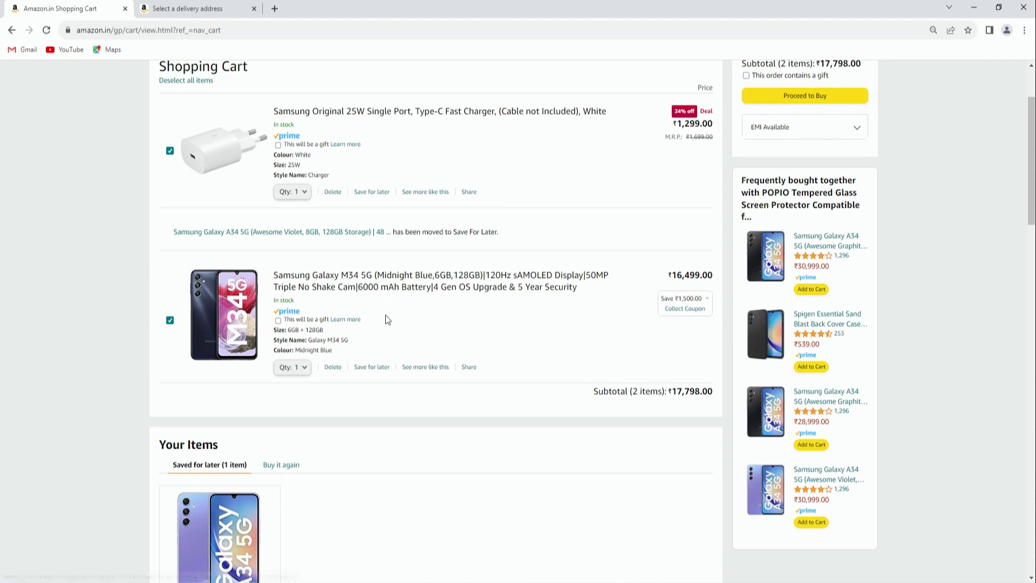
scroll(386, 320, up, 2)
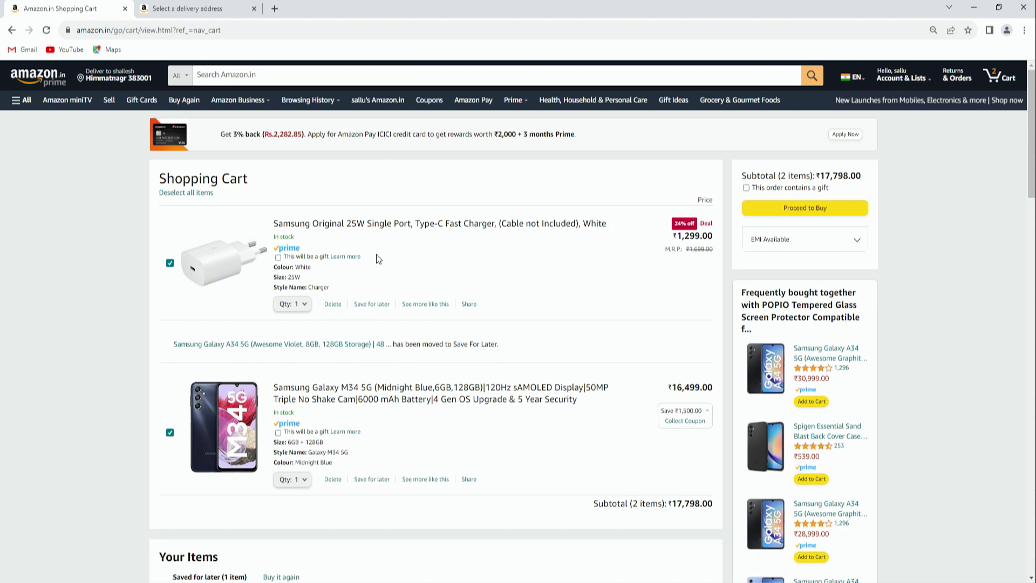
scroll(351, 273, down, 2)
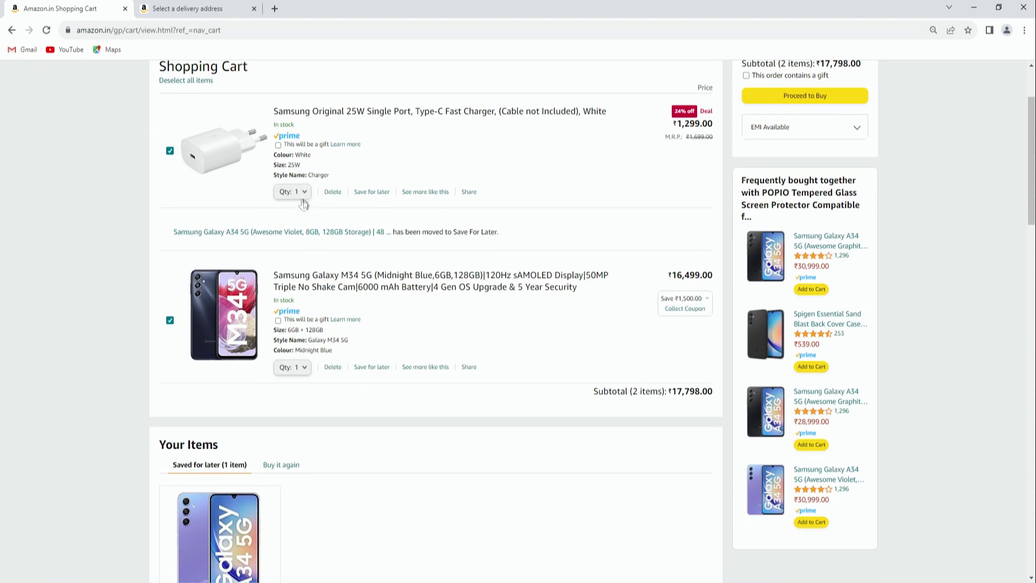
click(292, 193)
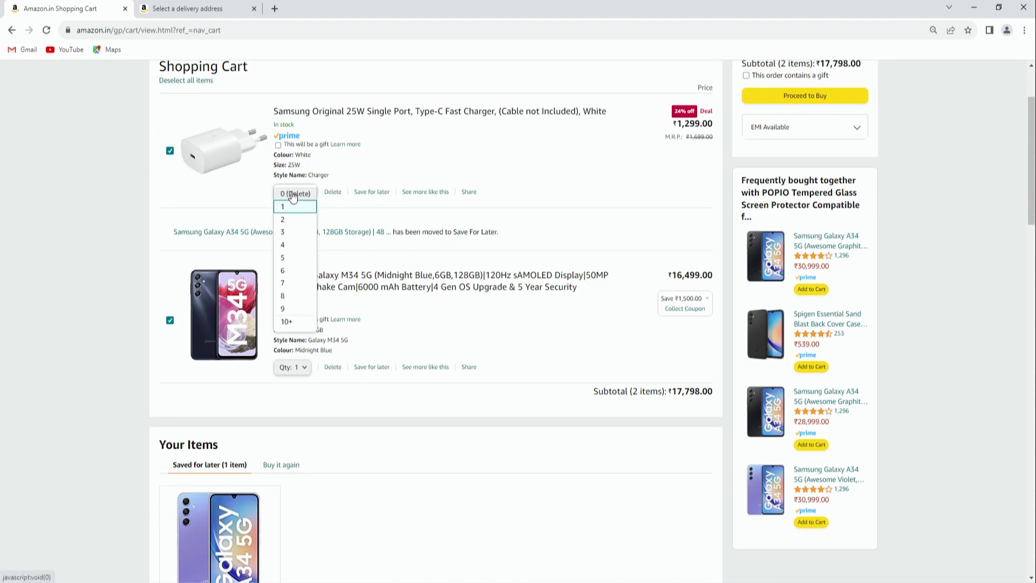
click(293, 220)
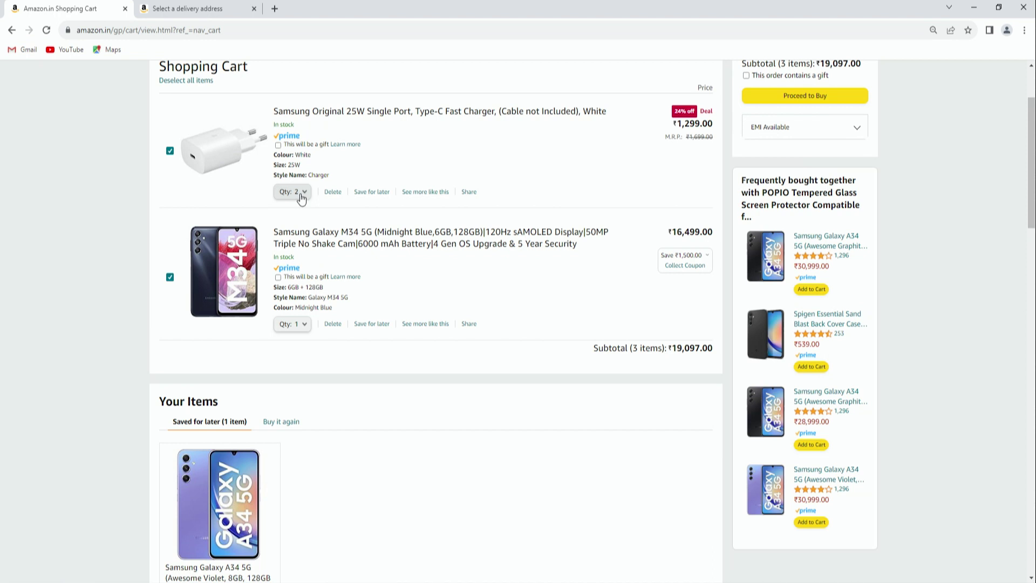
click(301, 198)
click(287, 284)
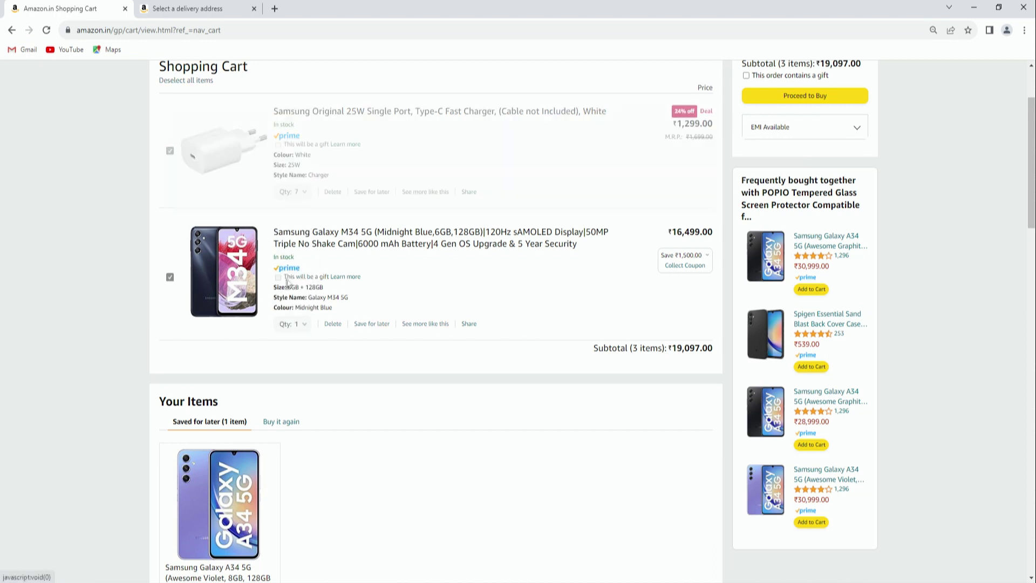
click(301, 194)
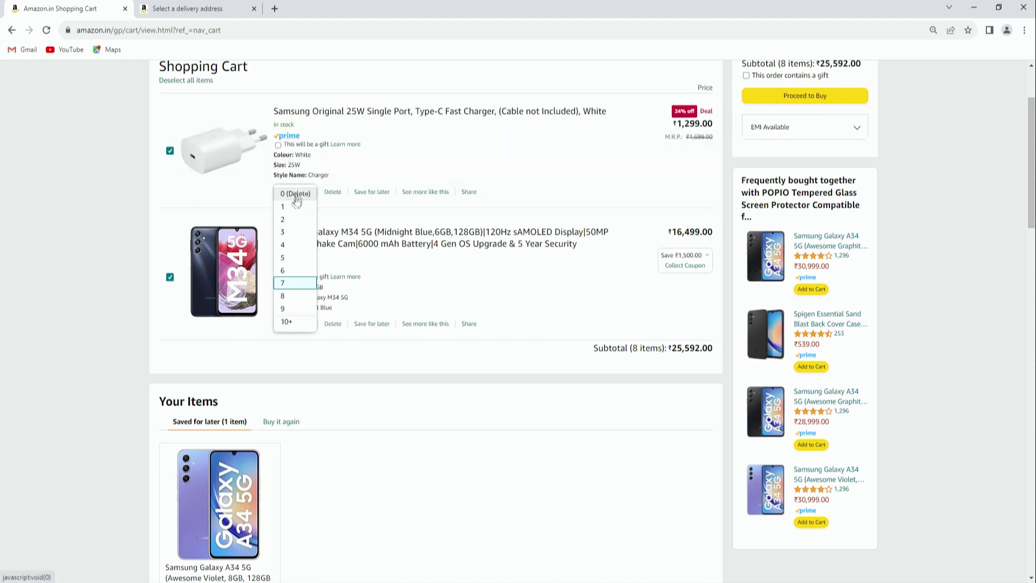
click(290, 208)
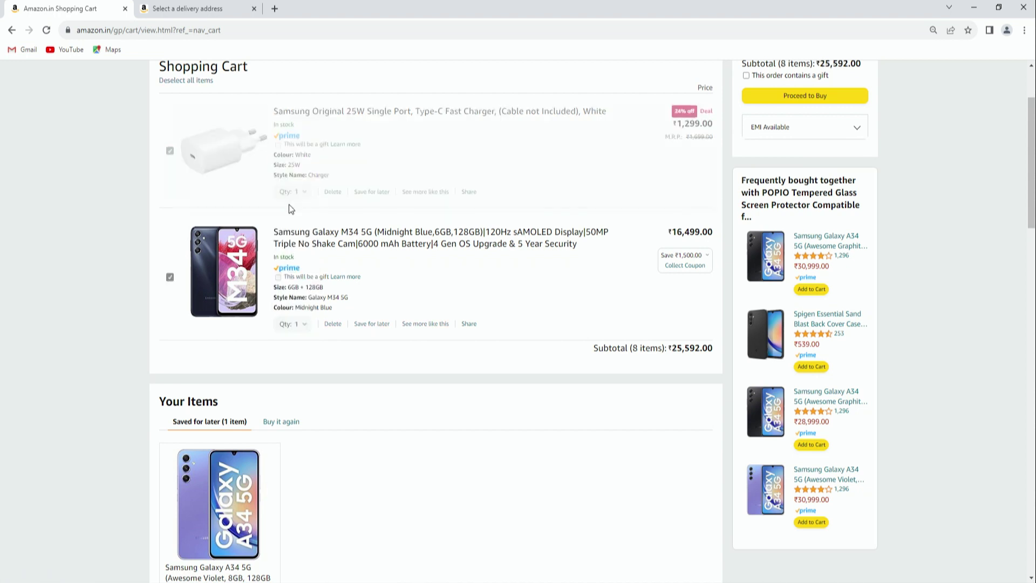
scroll(522, 177, up, 1)
scroll(522, 177, up, 2)
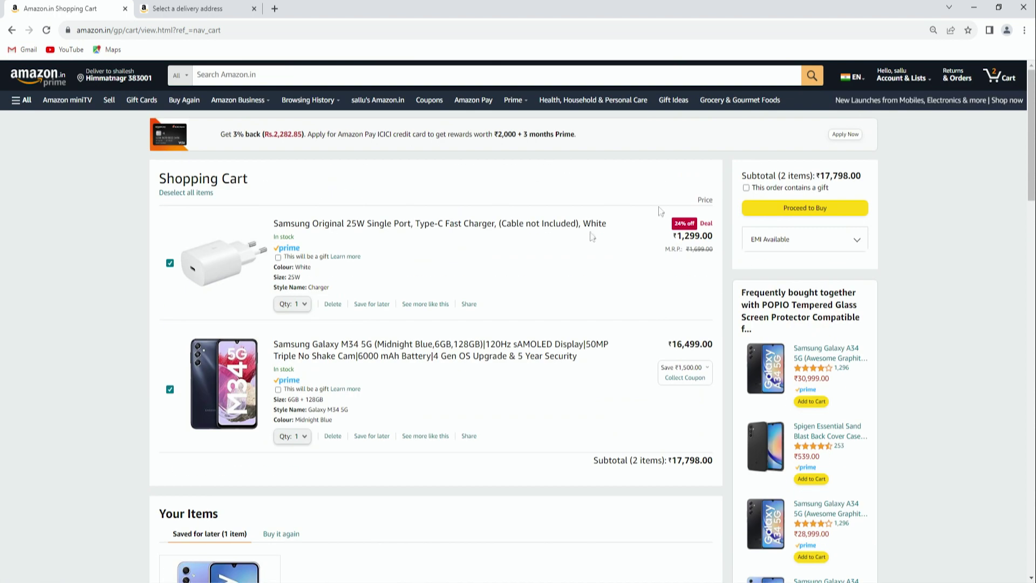
click(294, 304)
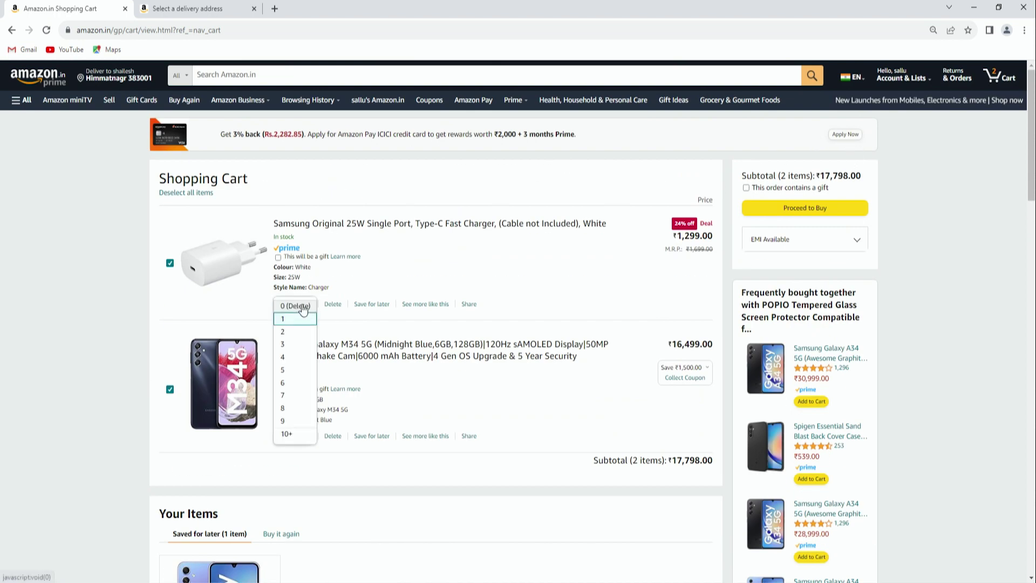
click(299, 375)
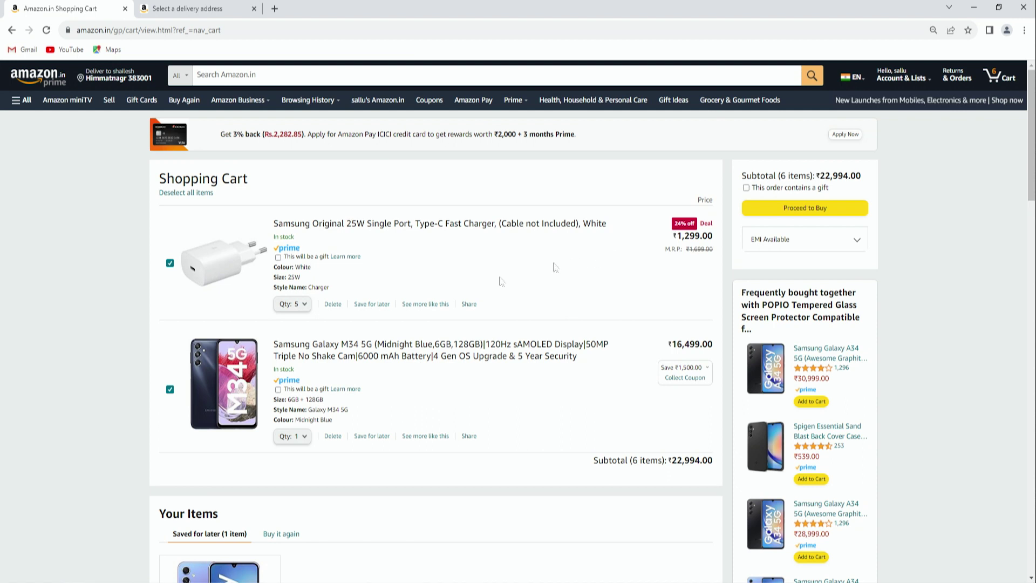
scroll(463, 291, down, 2)
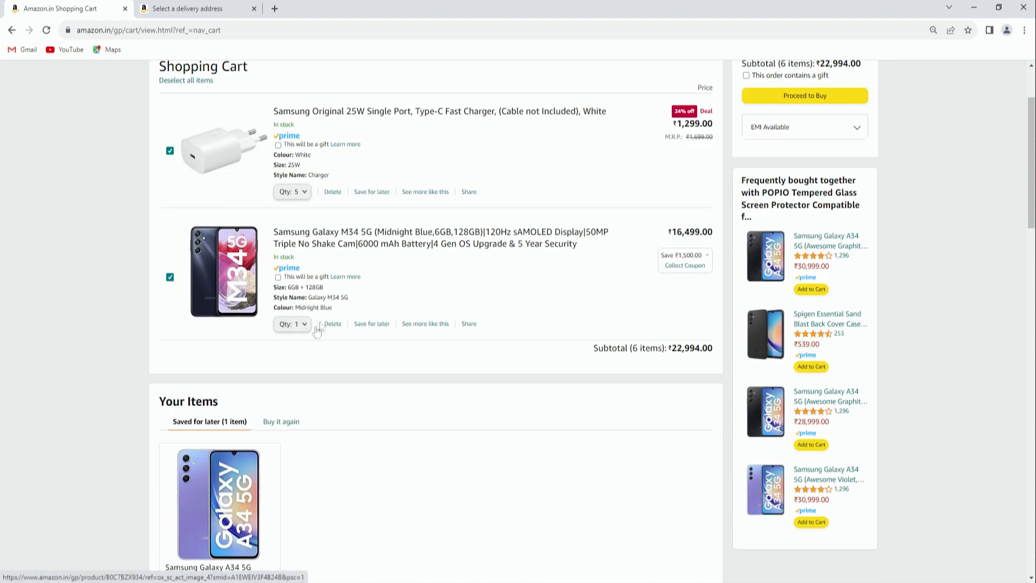
click(299, 193)
click(295, 207)
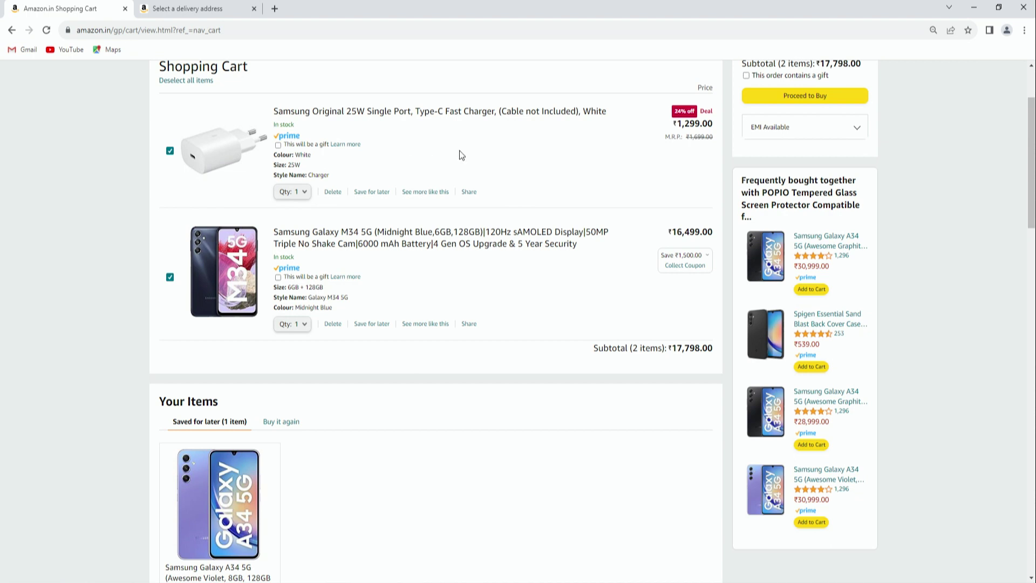
scroll(439, 193, down, 3)
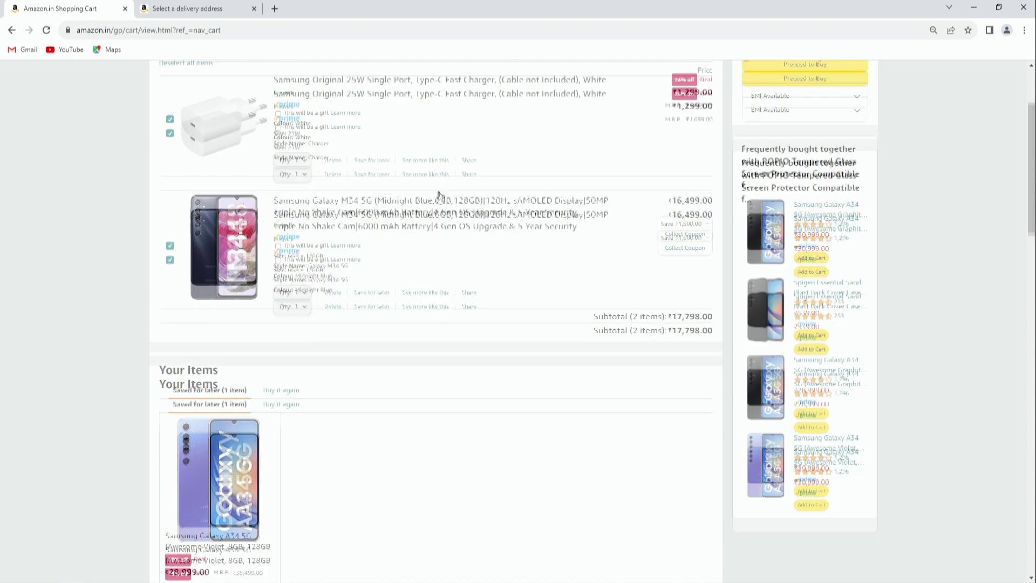
scroll(391, 272, up, 3)
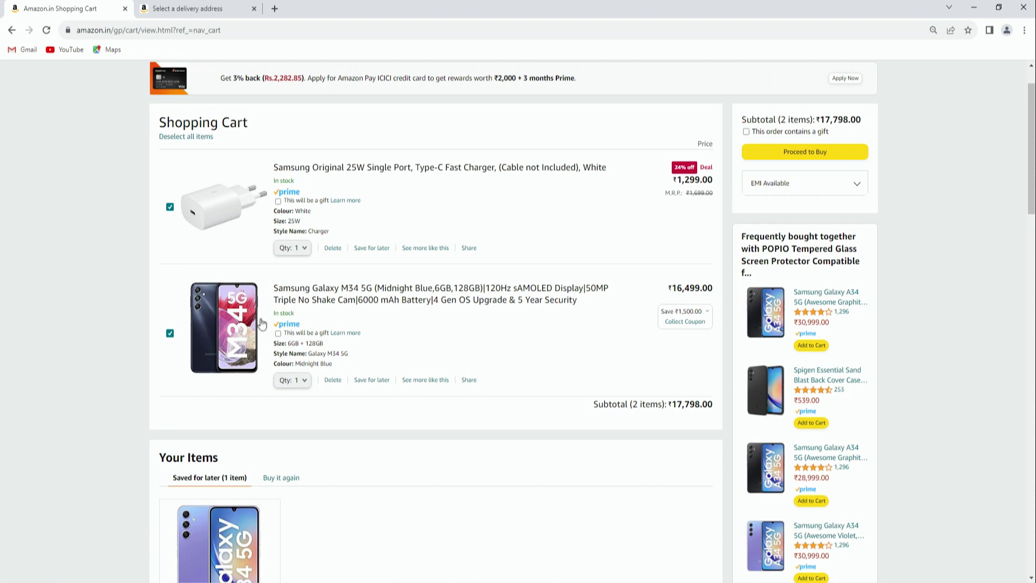
click(238, 318)
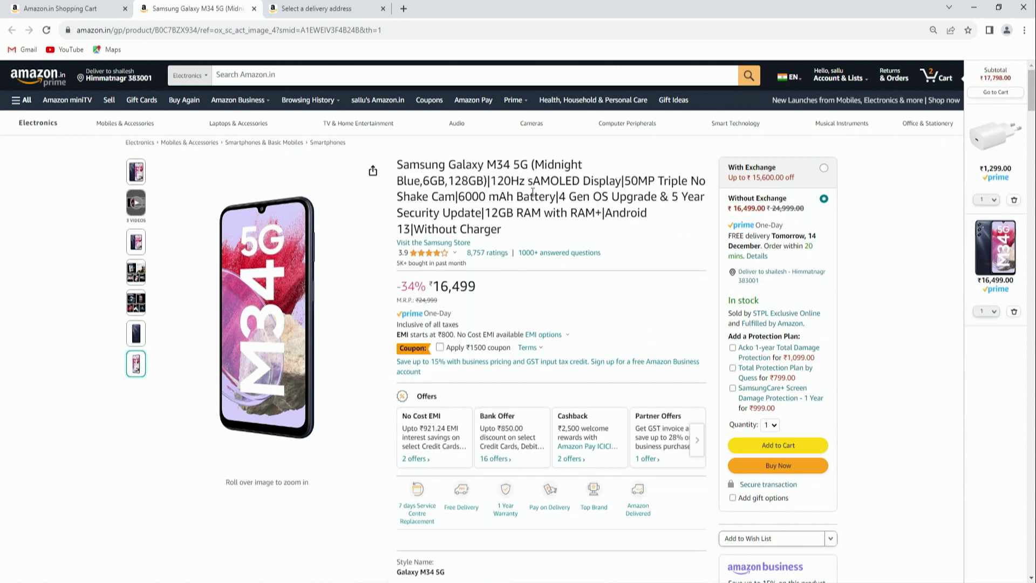
Enlarge and browse the Galaxy M34 5G product images and details
scroll(744, 208, down, 3)
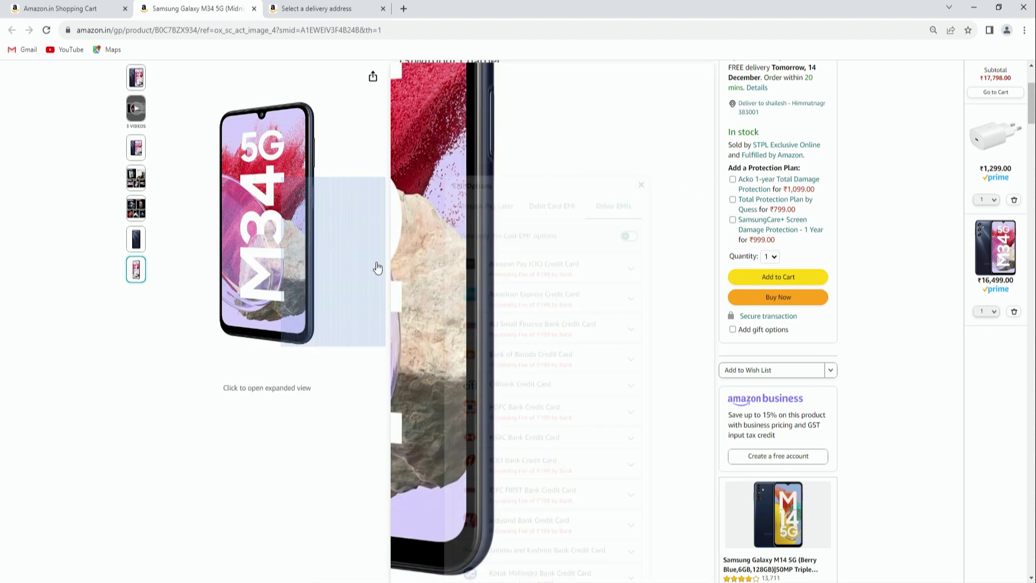
click(376, 266)
click(990, 124)
scroll(516, 241, down, 3)
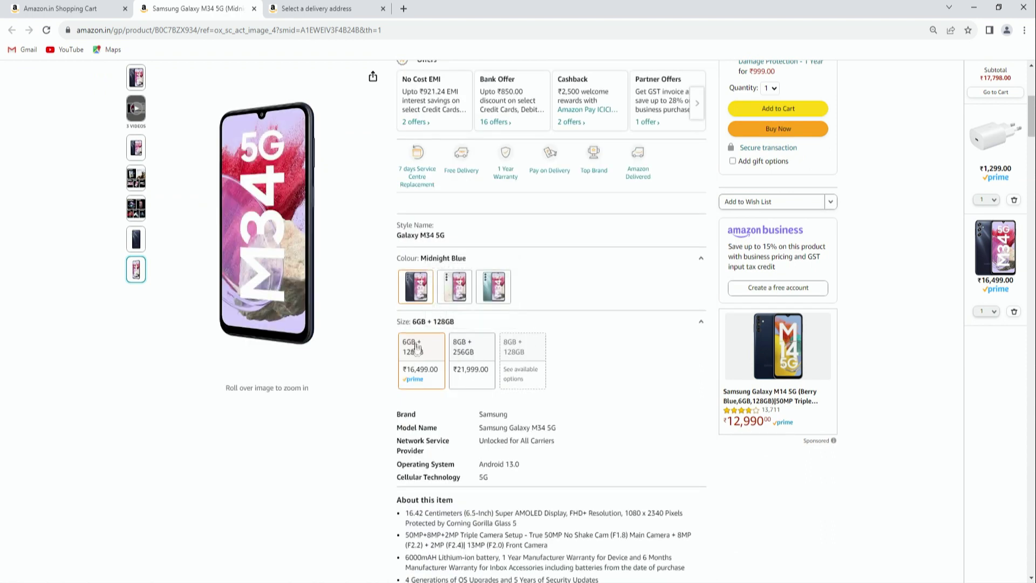
mouse_move(456, 356)
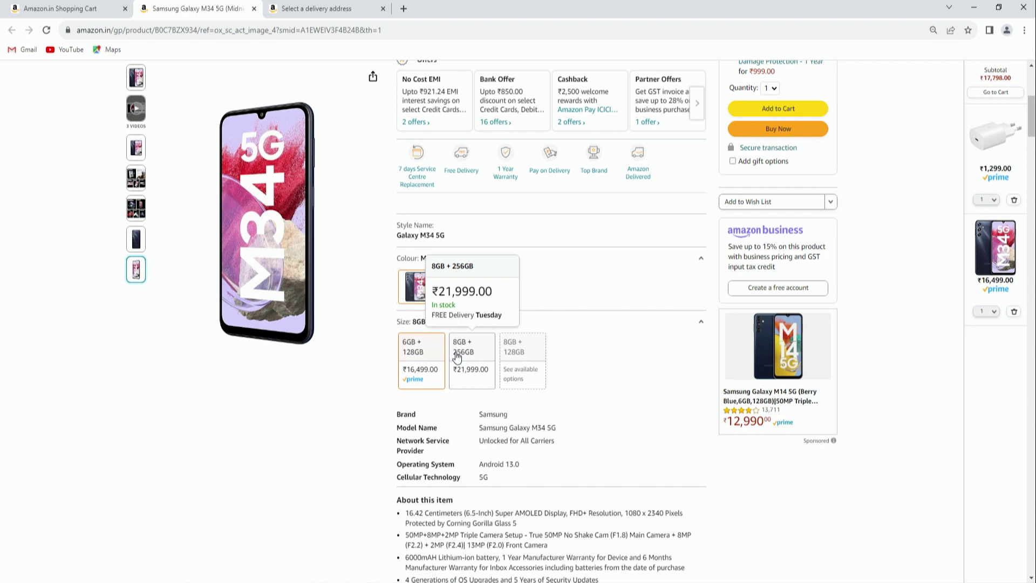
scroll(632, 400, down, 1)
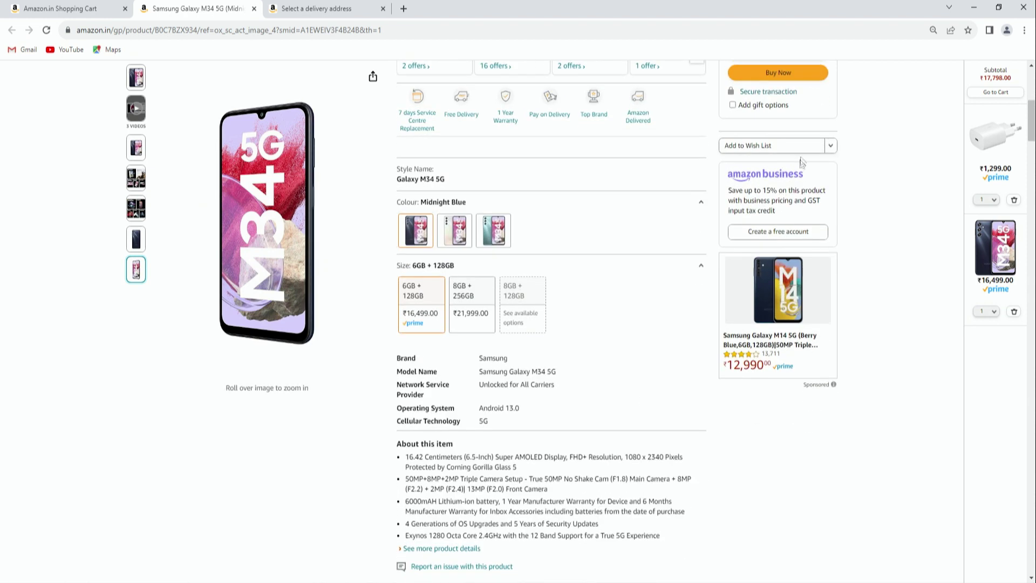
Add the Galaxy M34 5G (Midnight Blue, 6GB/128GB) to the Wish List and dismiss the confirmation
click(803, 146)
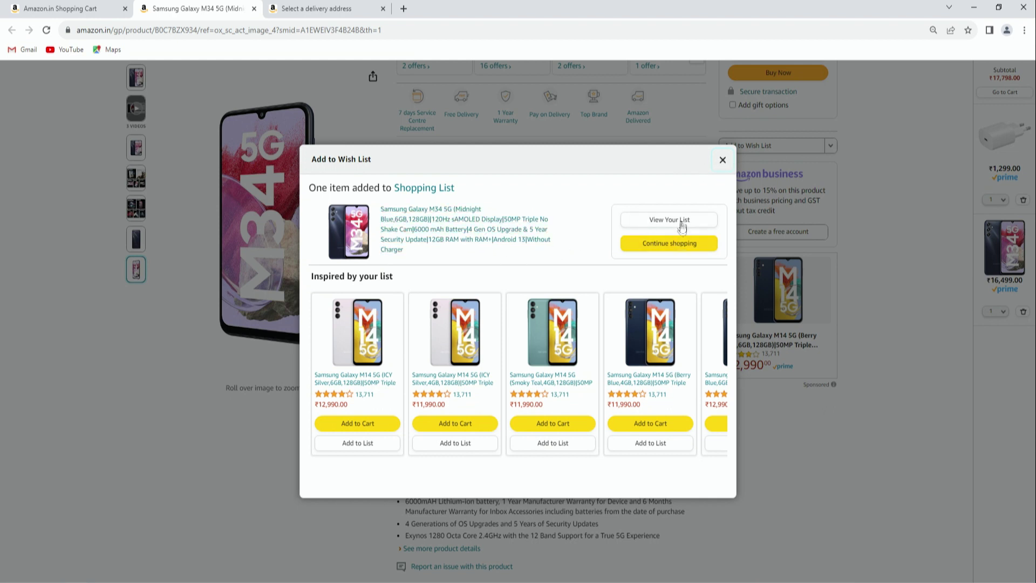
click(722, 160)
scroll(503, 378, down, 4)
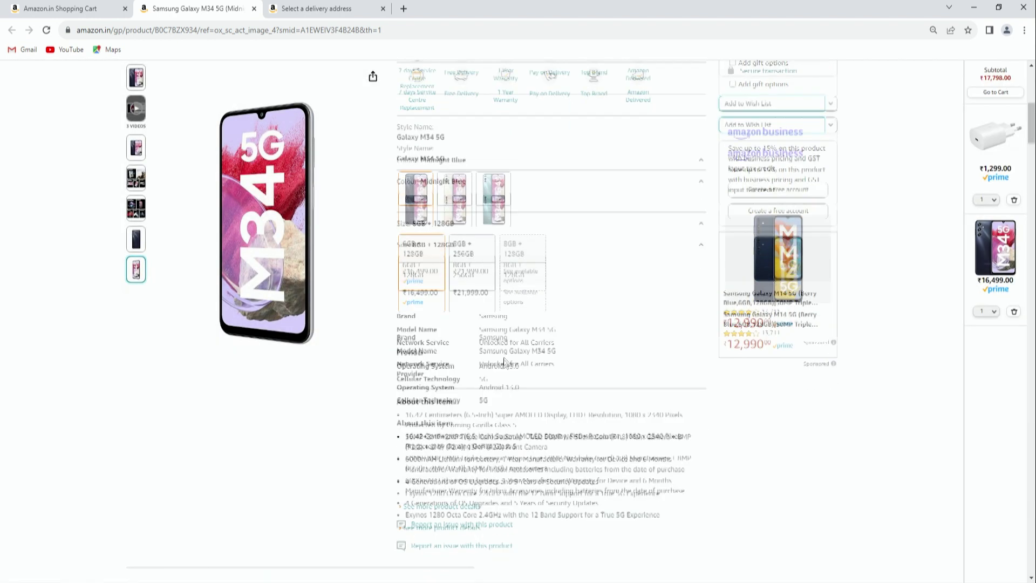
scroll(501, 381, up, 10)
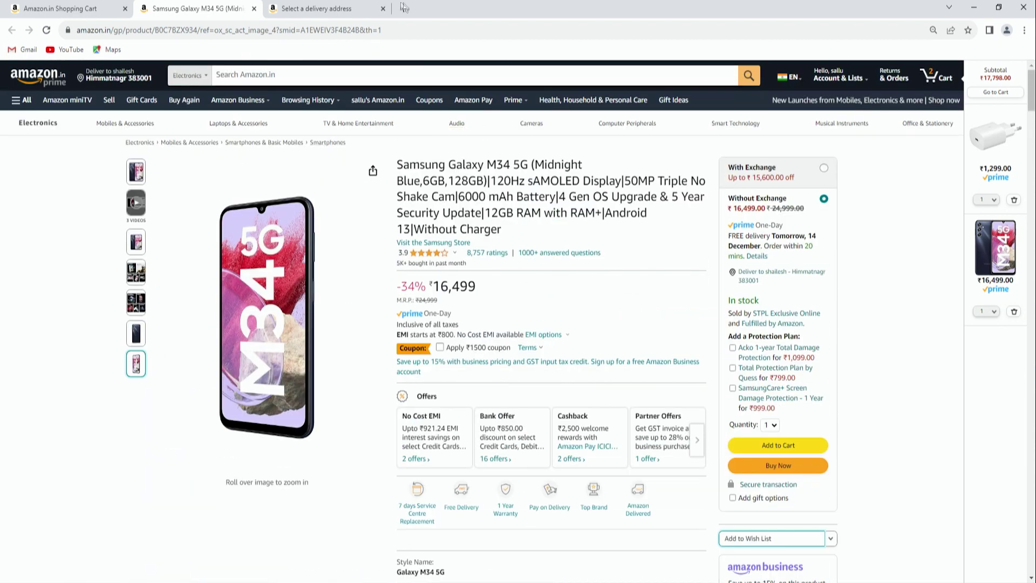
click(314, 10)
click(225, 7)
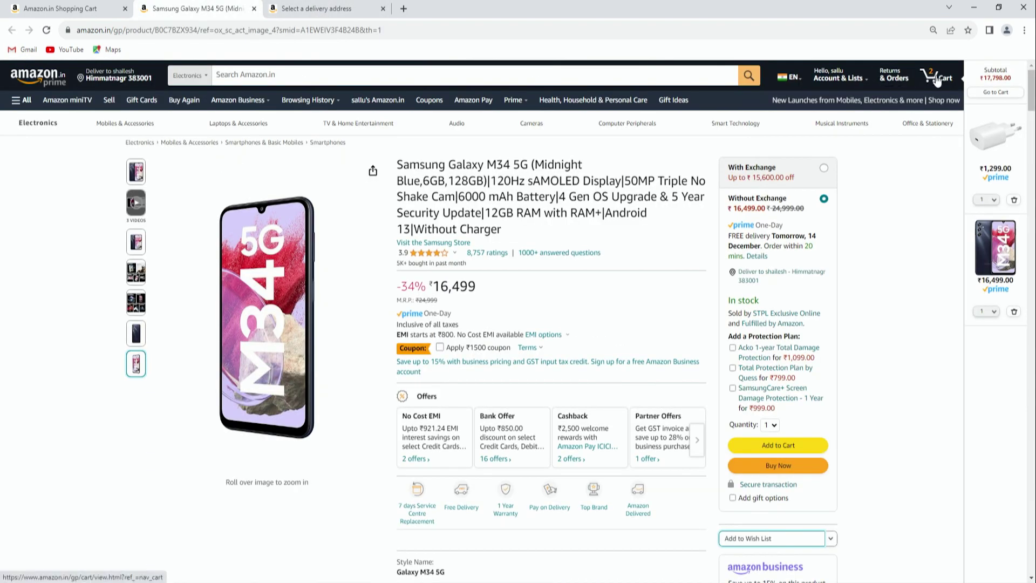
Reopen the cart showing the 25W charger and Galaxy M34 5G at ₹17,798
click(937, 79)
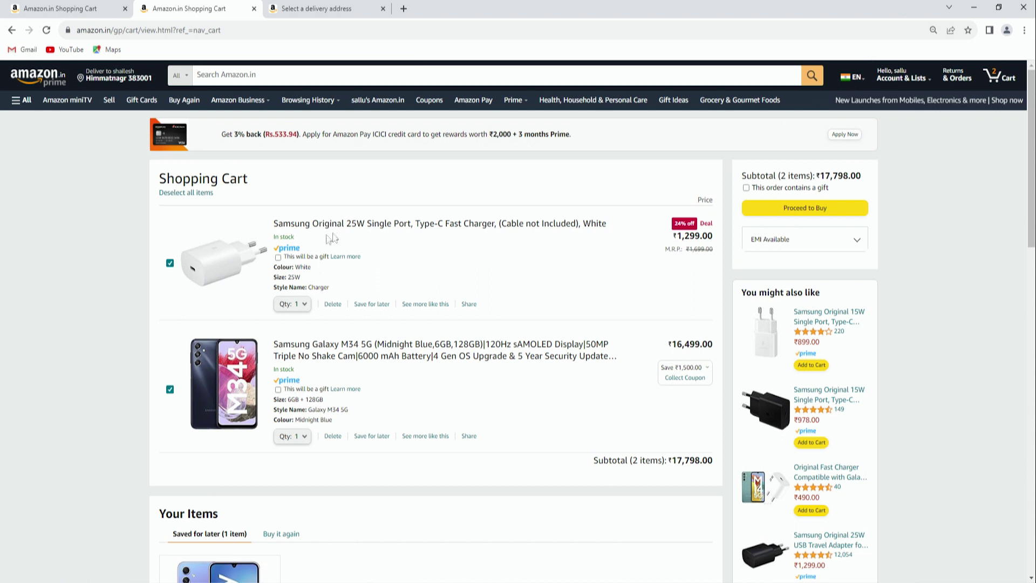
scroll(249, 258, down, 2)
scroll(254, 77, up, 2)
scroll(441, 334, down, 3)
scroll(459, 358, up, 3)
Expand the EMI details, tick 'This order contains a gift', and proceed to checkout
drag(786, 176, 806, 176)
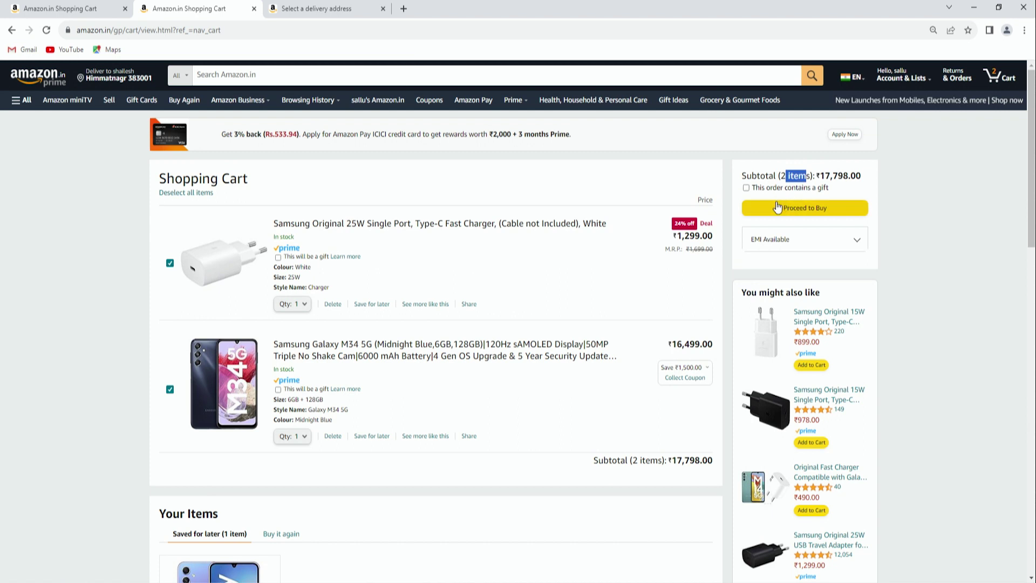
click(804, 243)
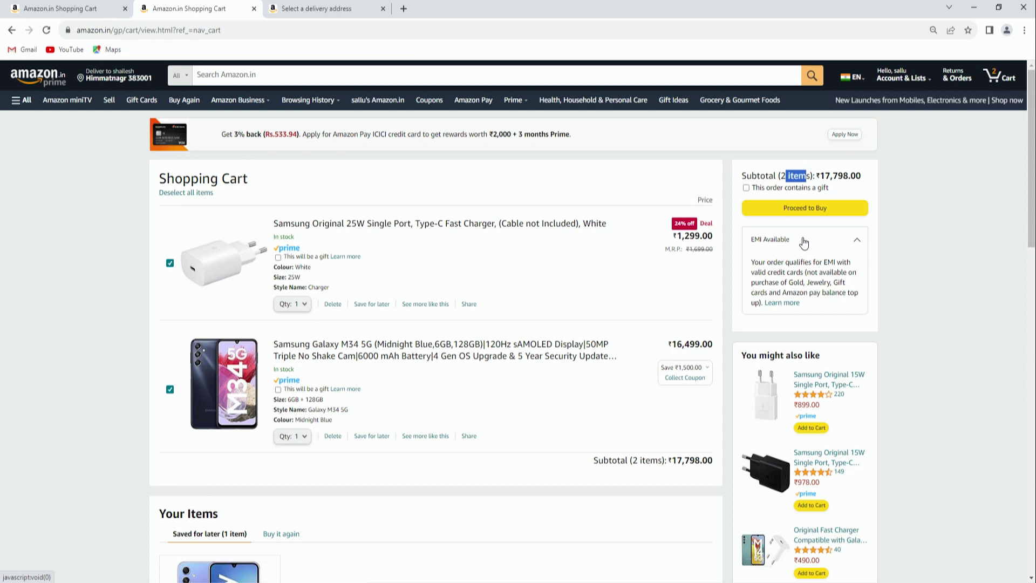
click(740, 196)
click(746, 188)
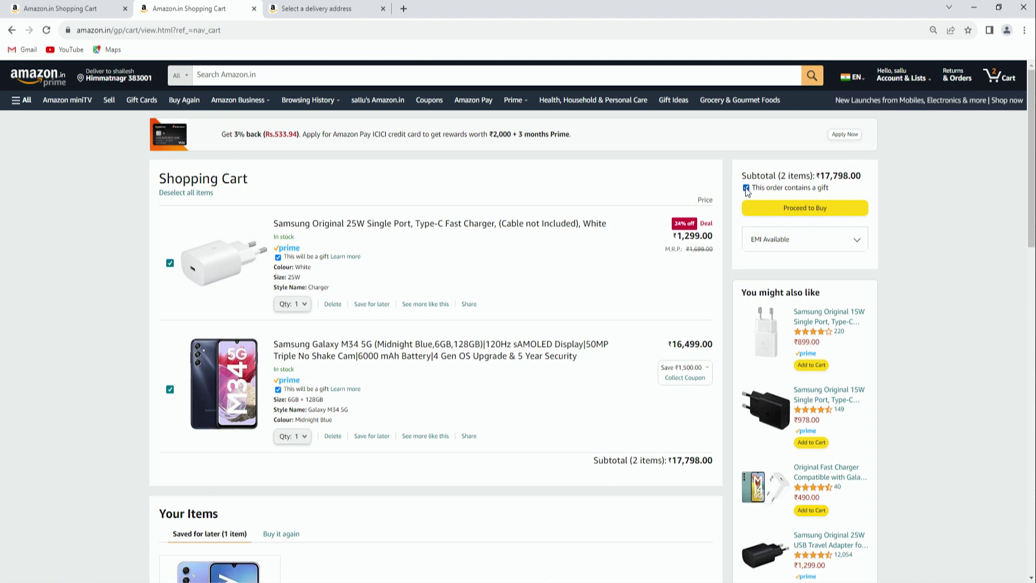
scroll(756, 205, down, 2)
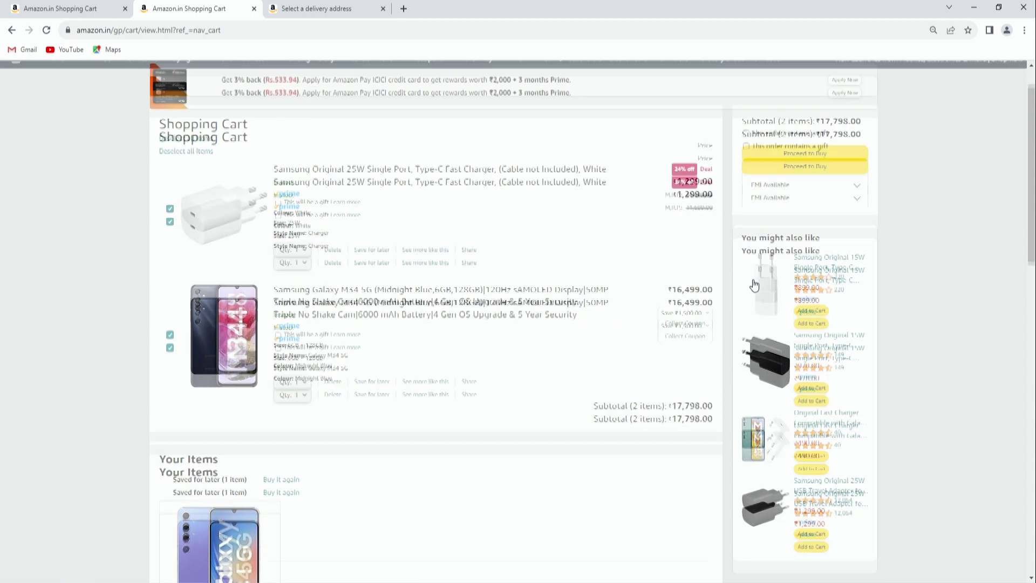
scroll(759, 207, up, 1)
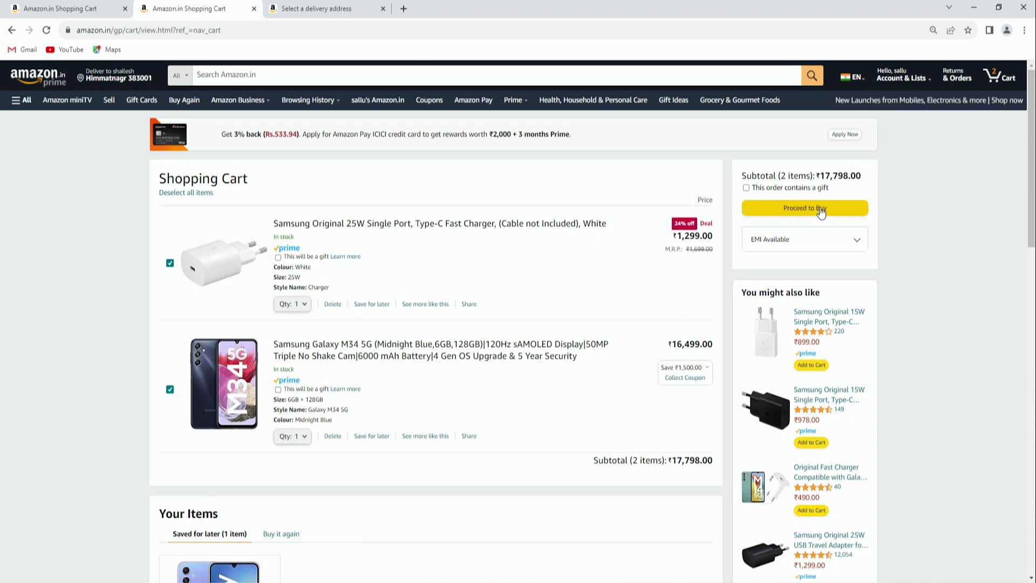
click(821, 210)
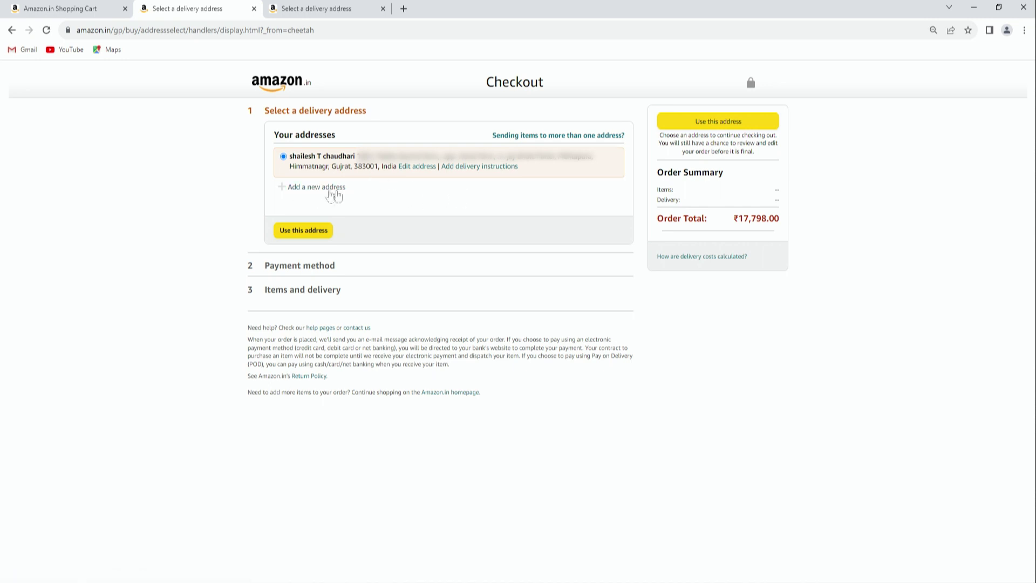
Start adding a new delivery address at checkout
click(307, 190)
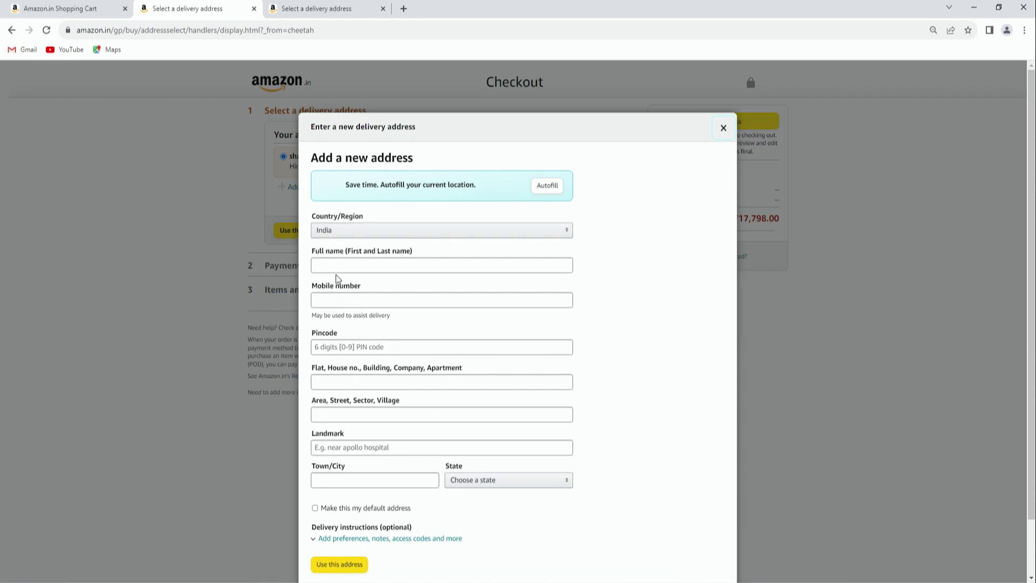
Enter the recipient's full name, mobile number and pincode in the new address form
click(339, 267)
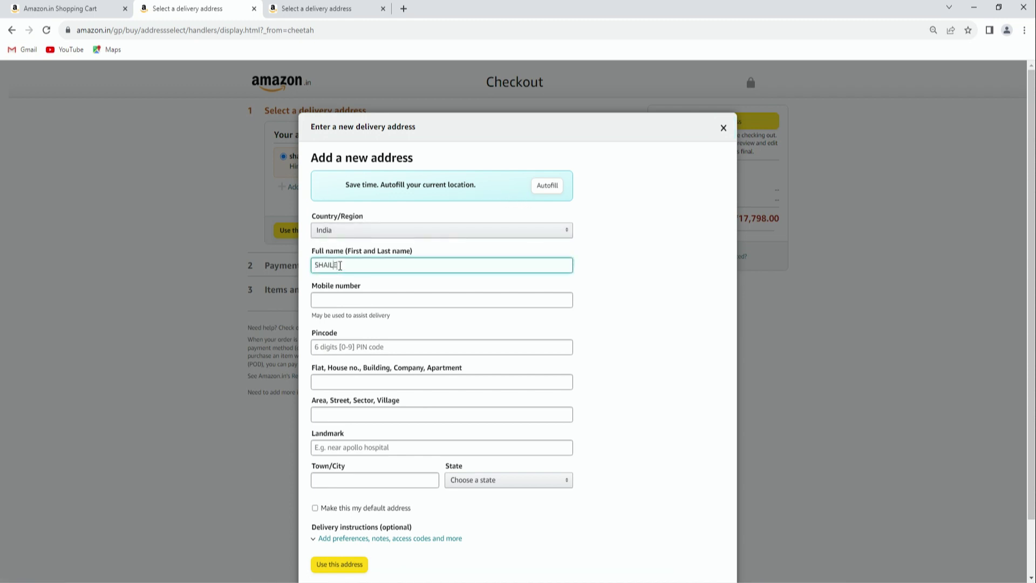
click(382, 301)
text(98765)
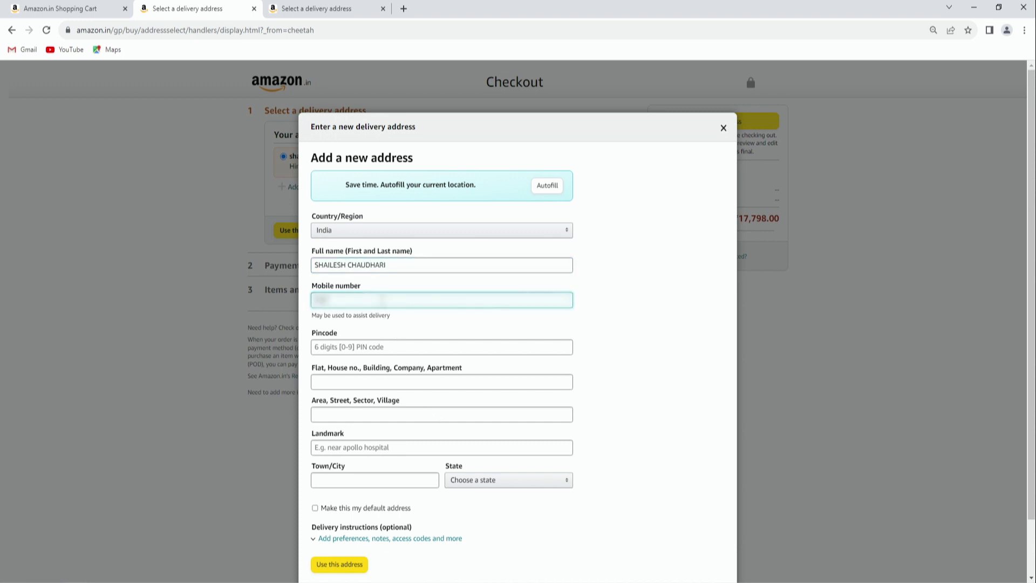
text(43210)
click(350, 348)
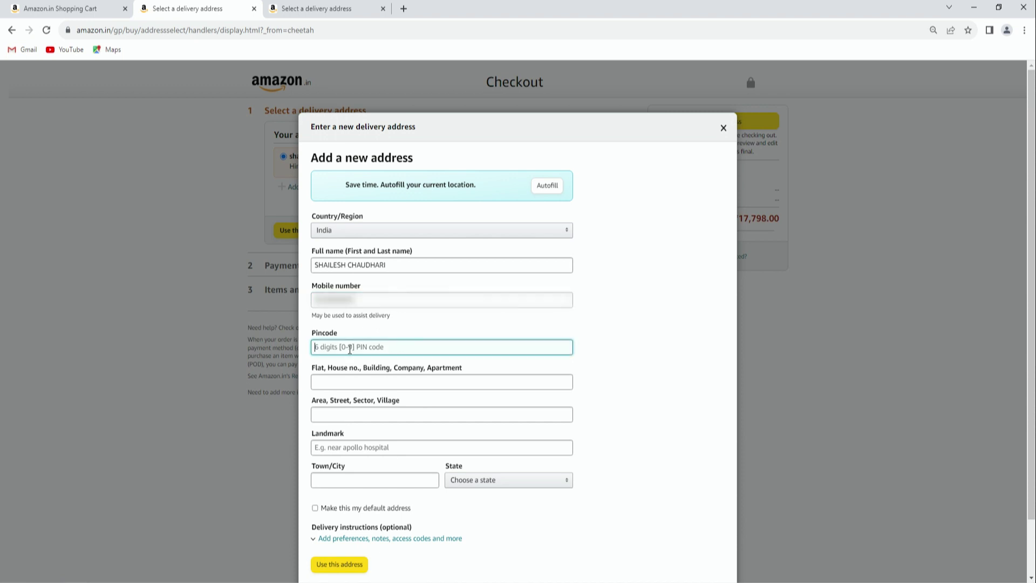
text(383001)
Fill in the house, area and landmark fields, toggling the default-address checkbox on then off
key(Tab)
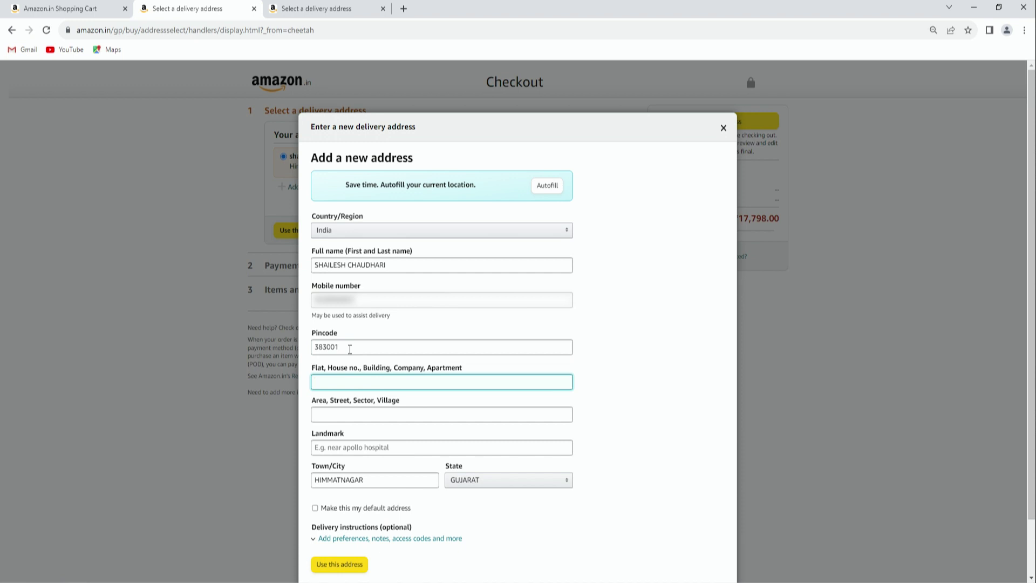
click(343, 414)
text(HIMATNAGAR)
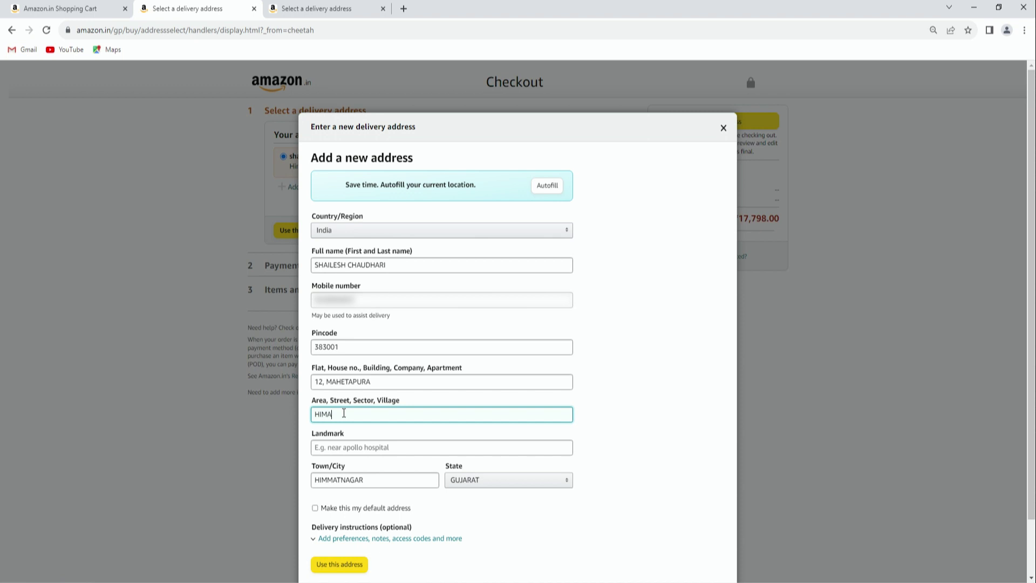
click(350, 447)
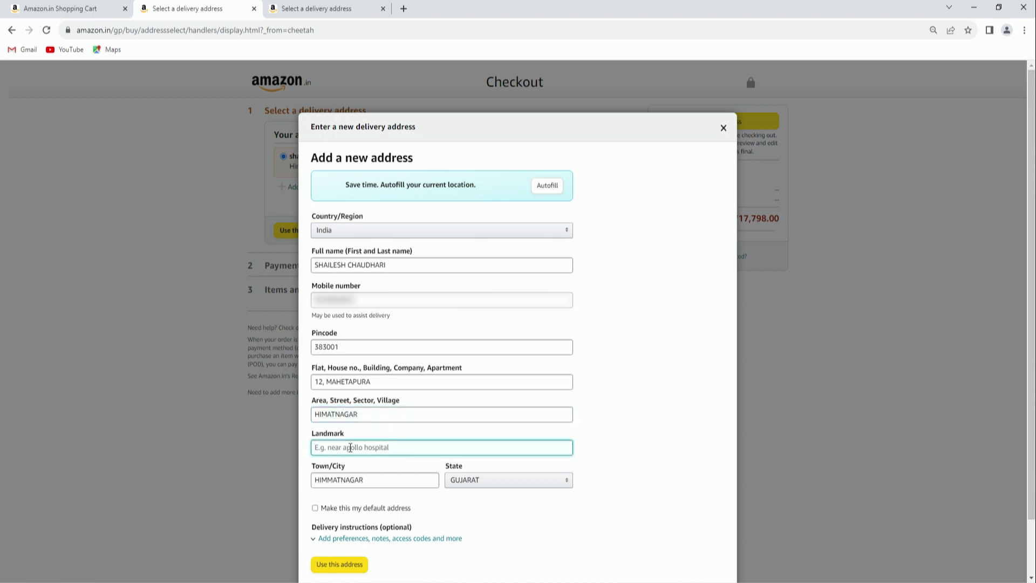
scroll(350, 448, down, 2)
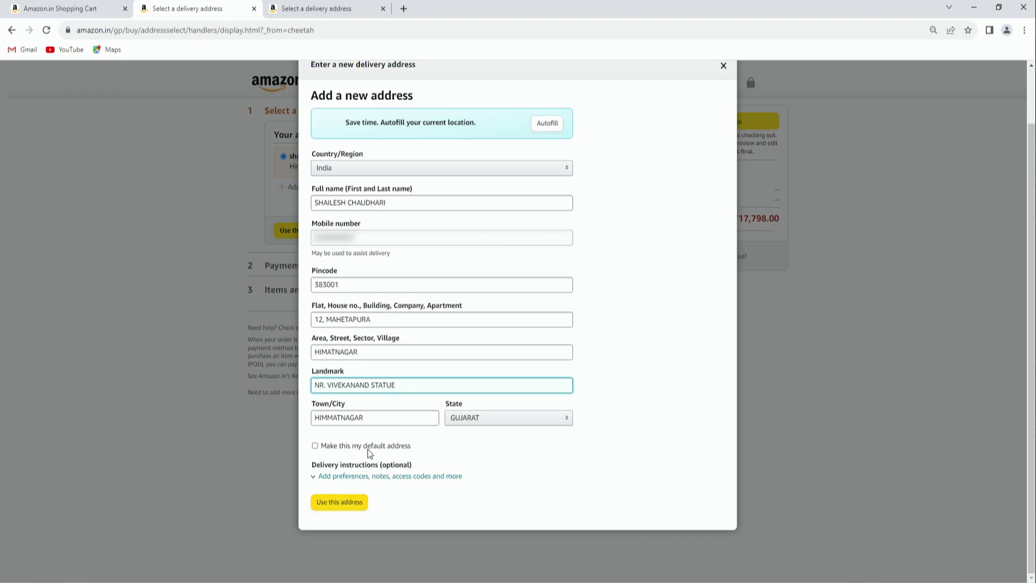
click(316, 446)
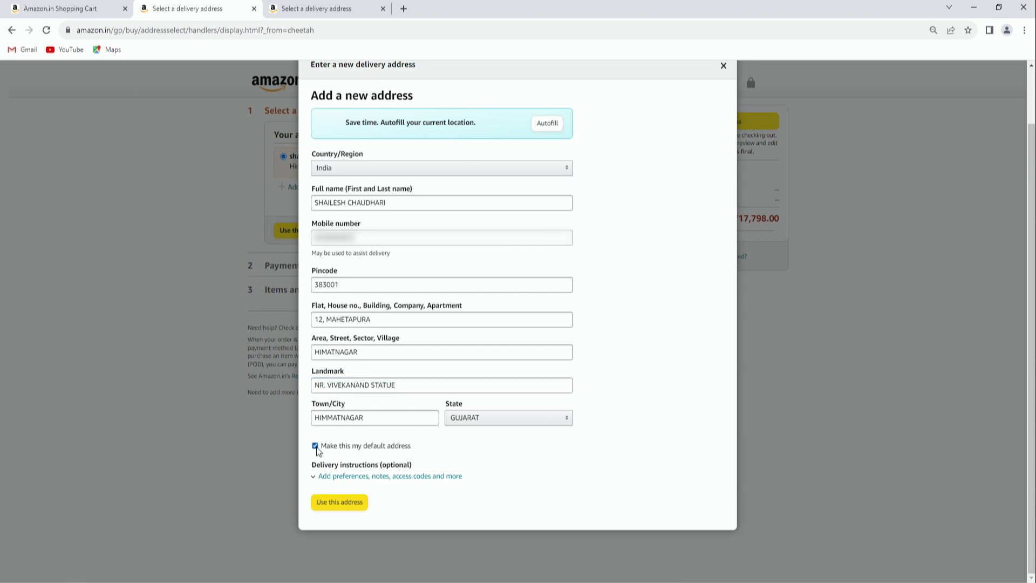
click(316, 447)
click(331, 506)
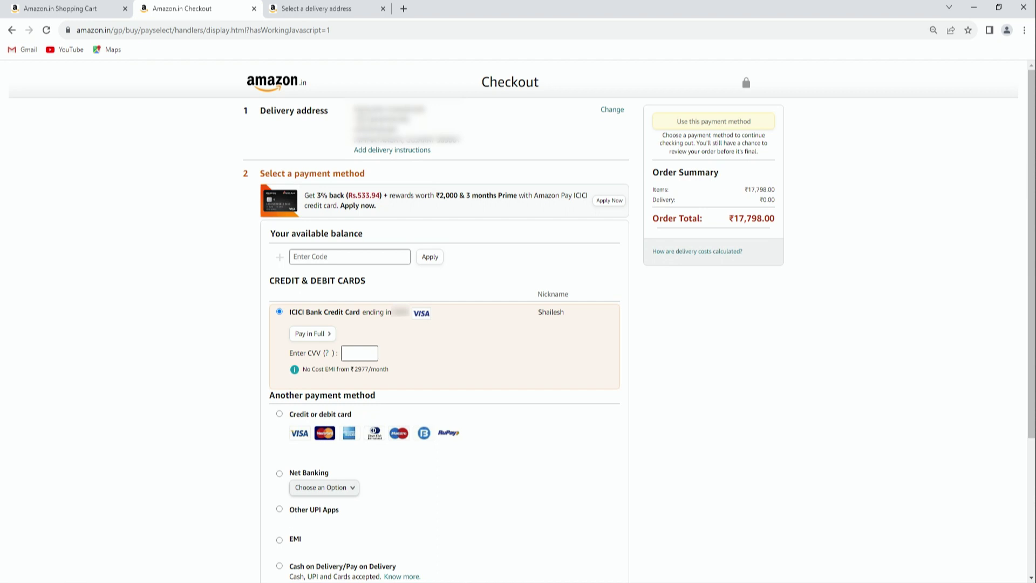
click(610, 112)
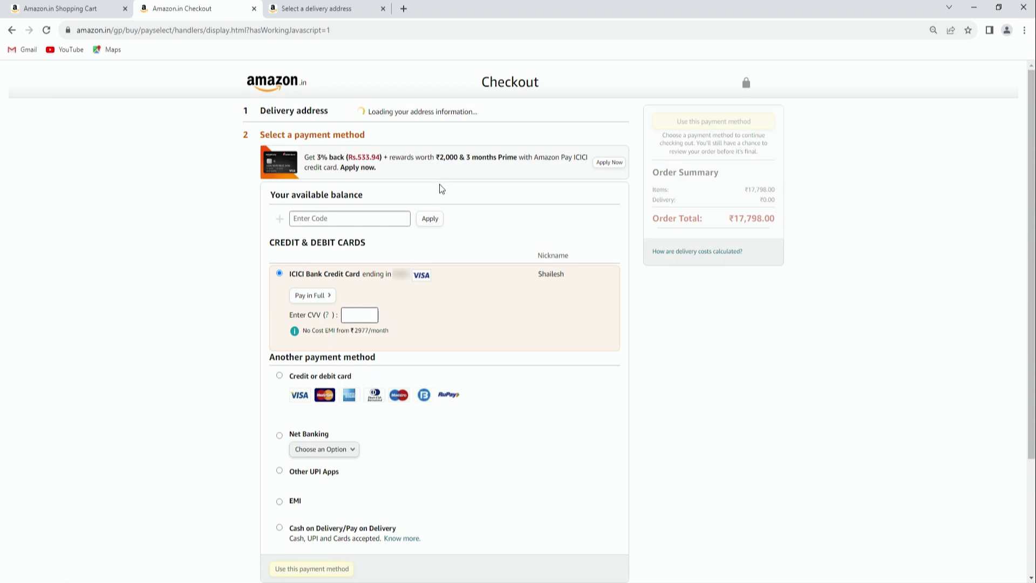
drag(259, 173, 365, 170)
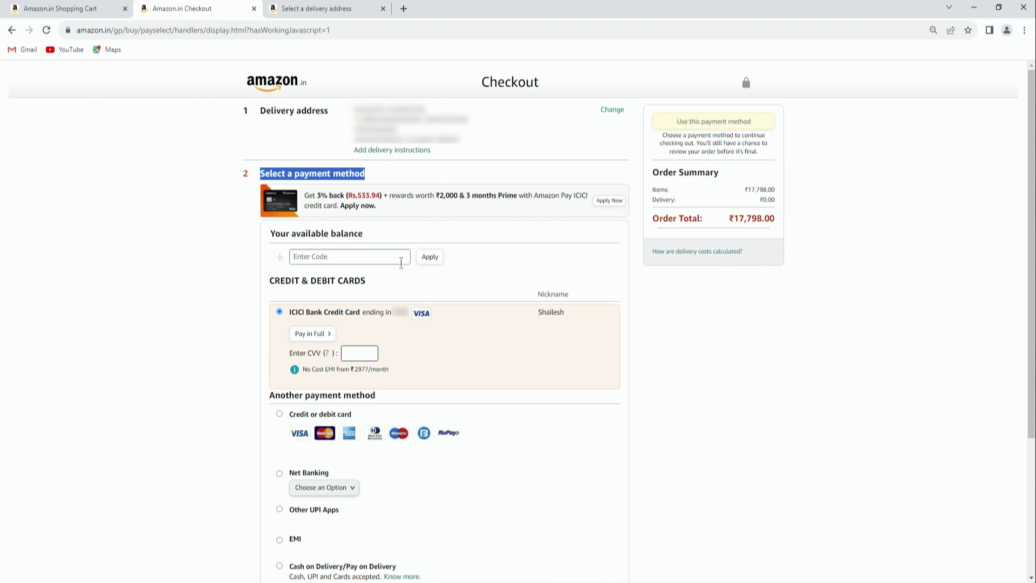
double_click(399, 313)
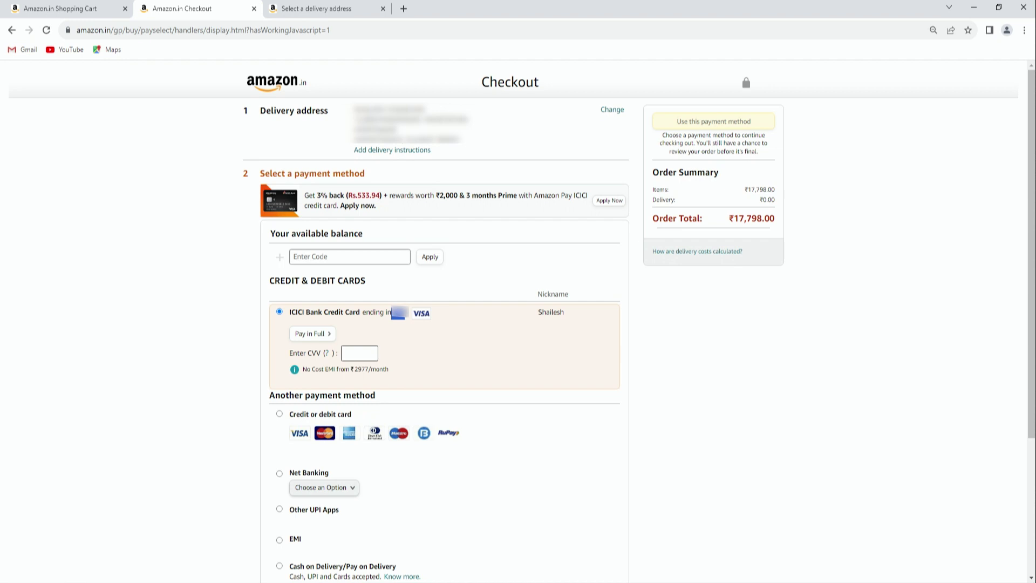
click(361, 352)
drag(238, 177, 367, 177)
click(373, 174)
drag(374, 173, 256, 182)
scroll(257, 184, down, 1)
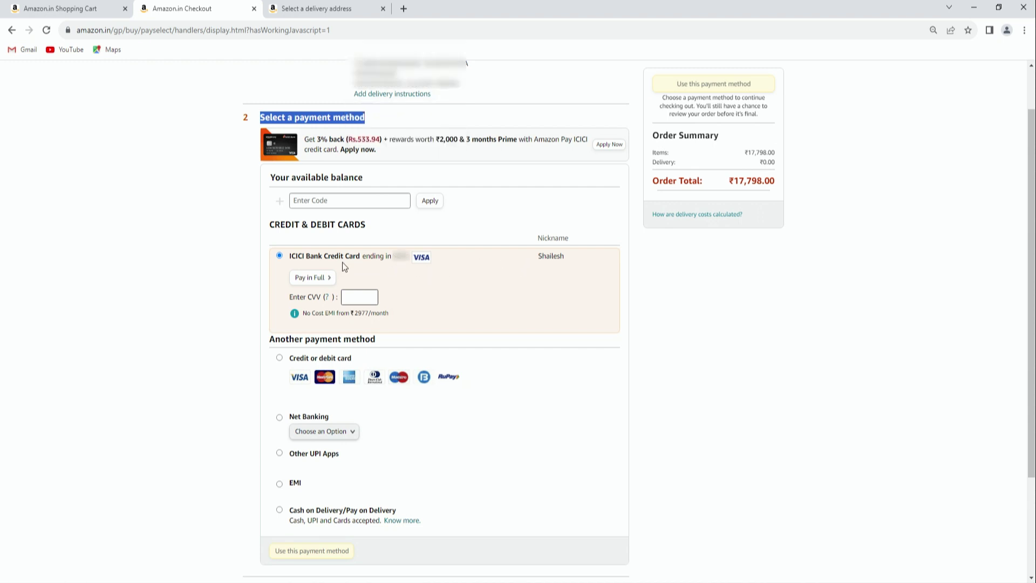
double_click(396, 256)
drag(397, 257, 412, 259)
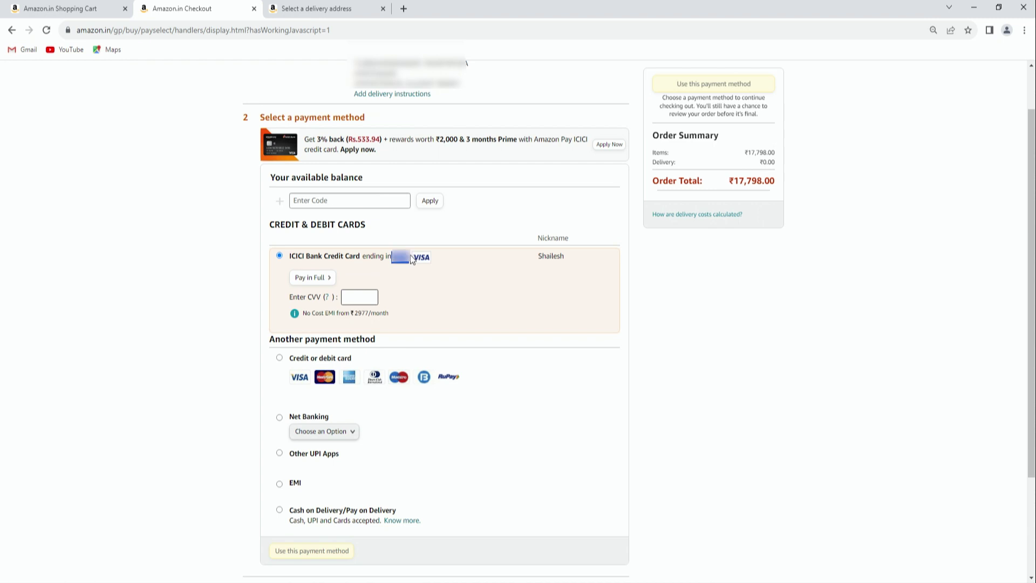
click(359, 300)
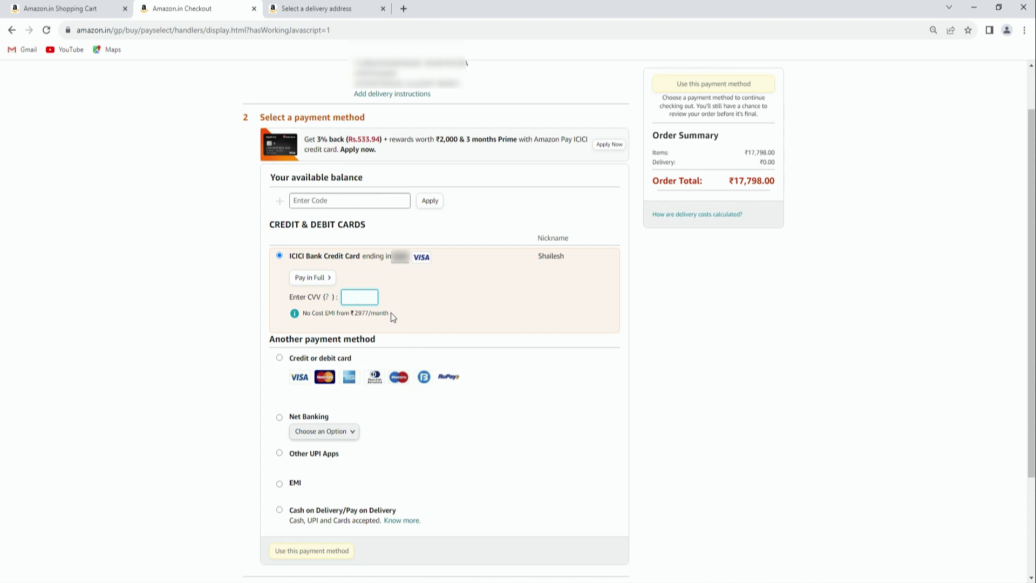
drag(389, 314, 354, 316)
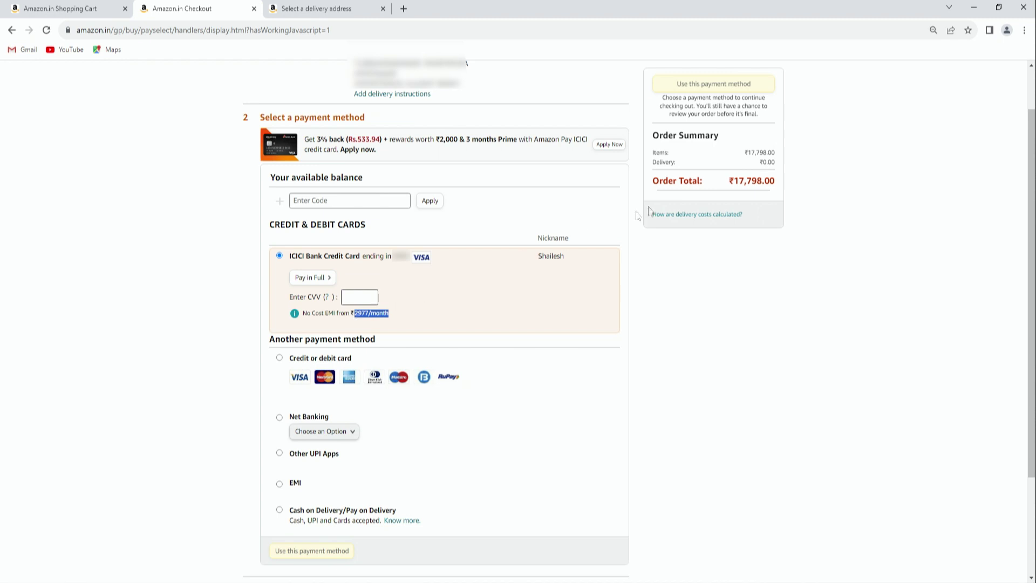
drag(734, 181, 777, 186)
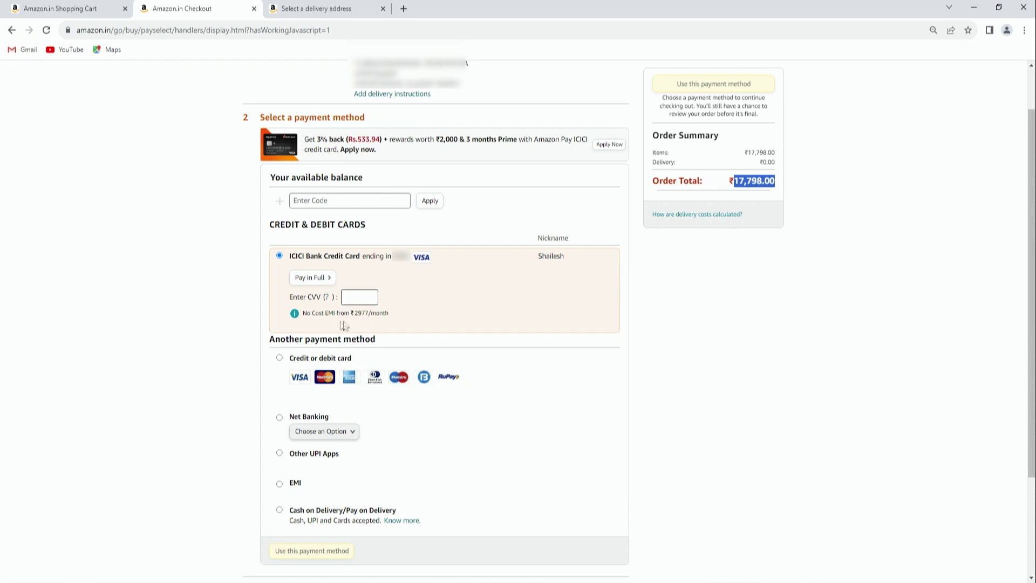
scroll(367, 318, down, 1)
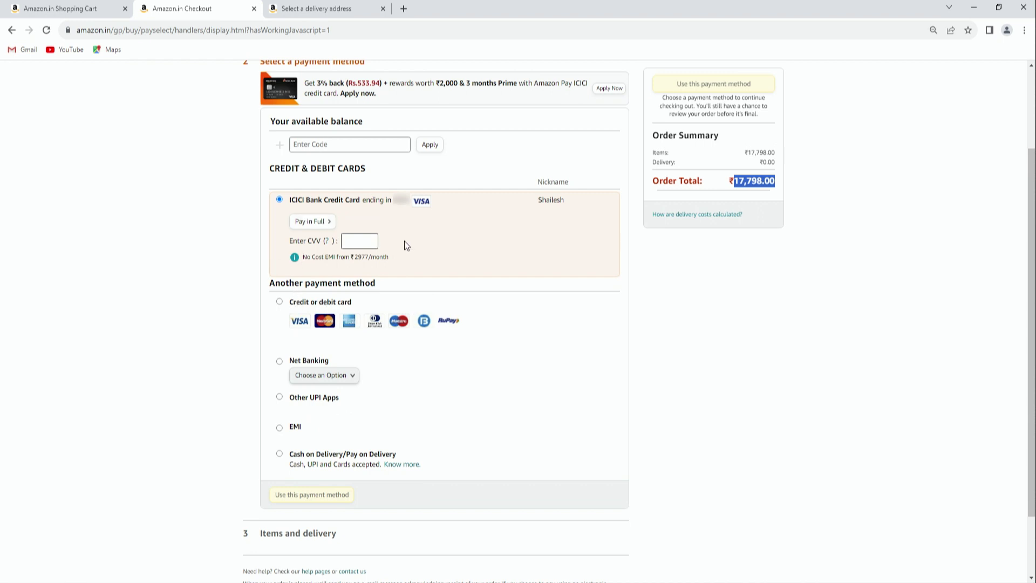
scroll(406, 246, down, 1)
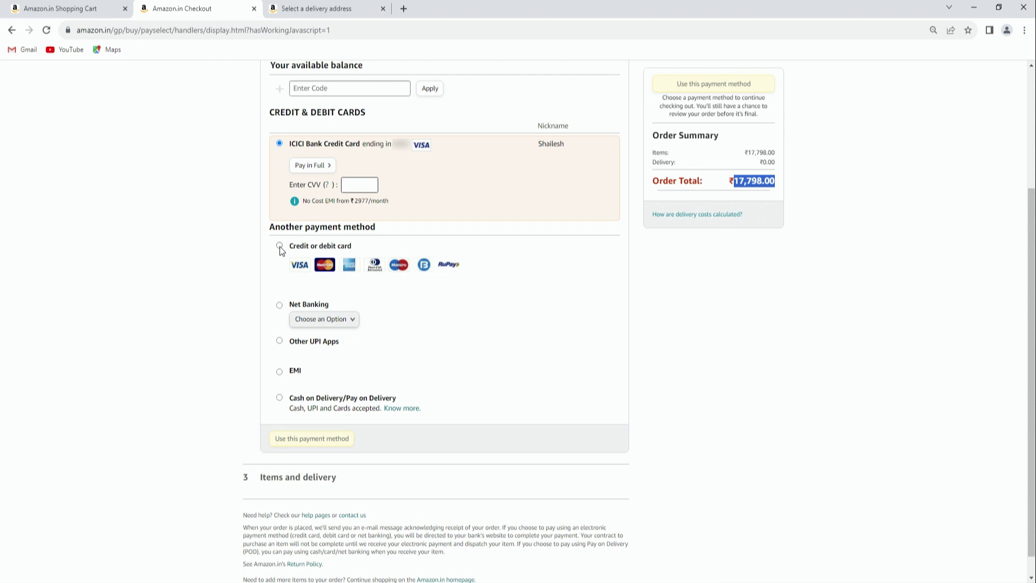
click(280, 246)
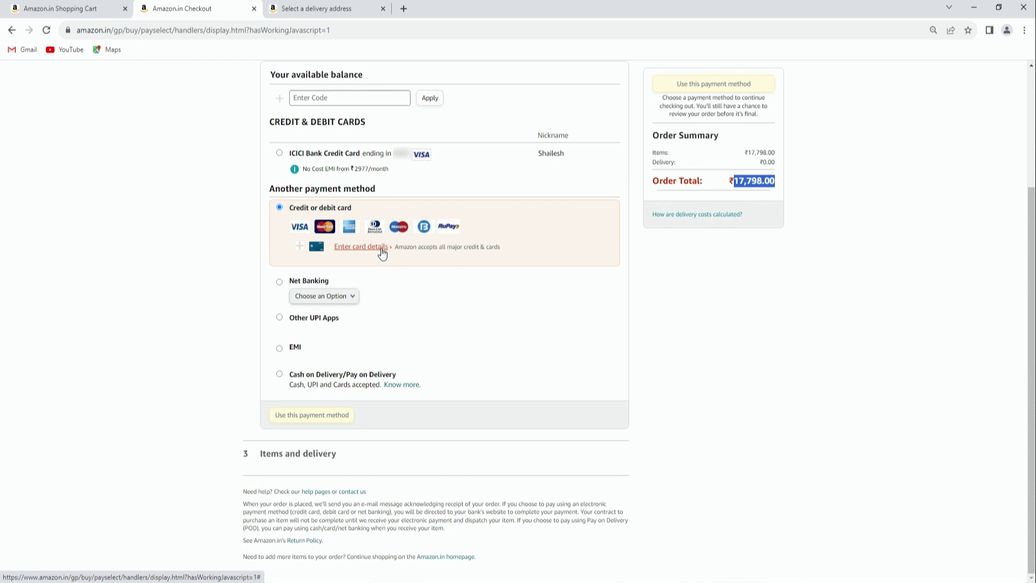
Type and erase a card number, close the card form, then select Net Banking instead
click(382, 250)
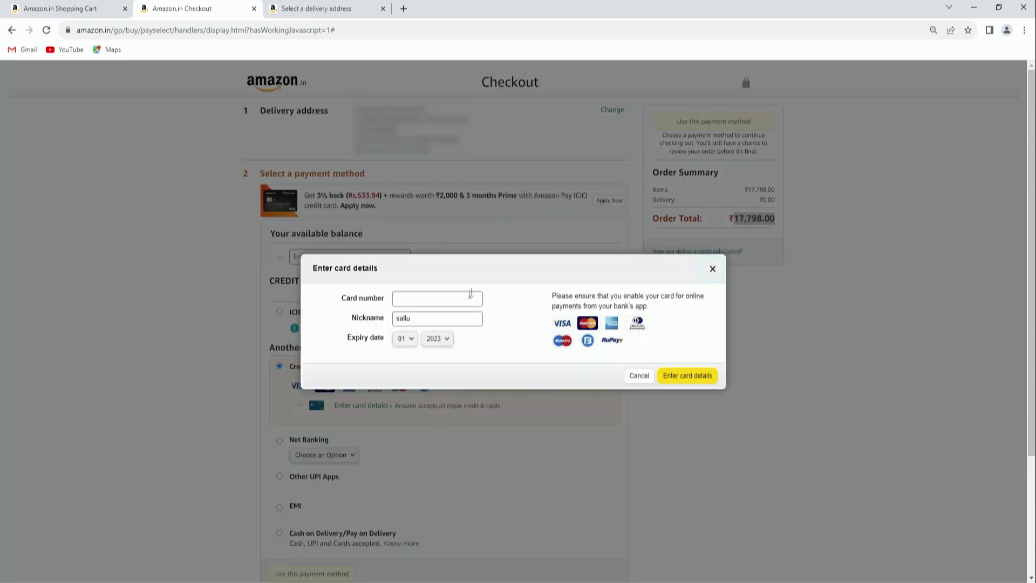
click(400, 299)
text(5465 4546 5465 4654 5)
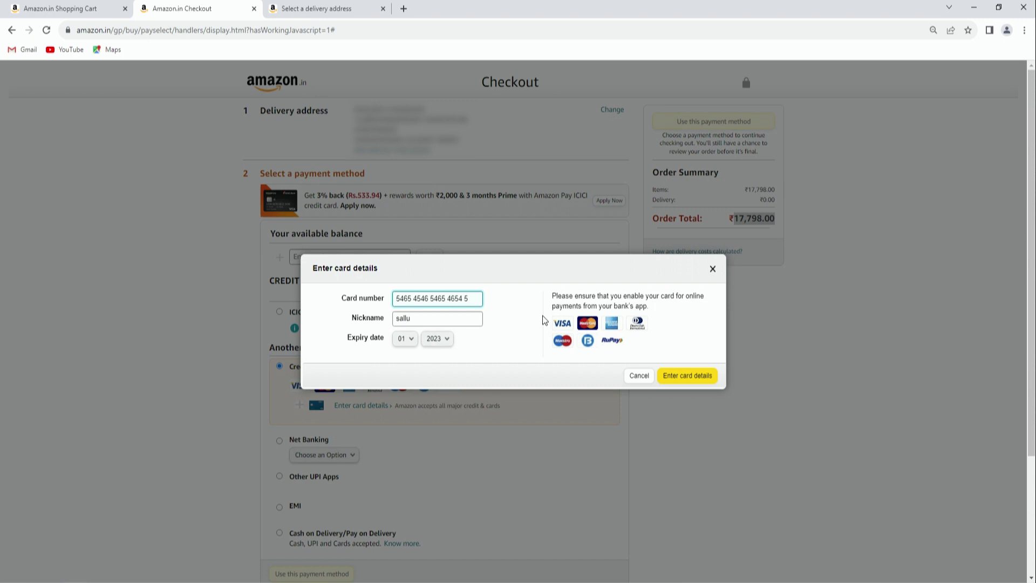
text(546 54)
key(BackSpace)
key(BackSpace)
key(BackSpace)
key(BackSpace)
key(BackSpace)
key(BackSpace)
key(BackSpace)
key(BackSpace)
key(BackSpace)
key(BackSpace)
key(BackSpace)
key(BackSpace)
key(BackSpace)
key(BackSpace)
key(BackSpace)
key(BackSpace)
key(BackSpace)
key(BackSpace)
key(BackSpace)
key(BackSpace)
click(712, 271)
scroll(359, 377, down, 2)
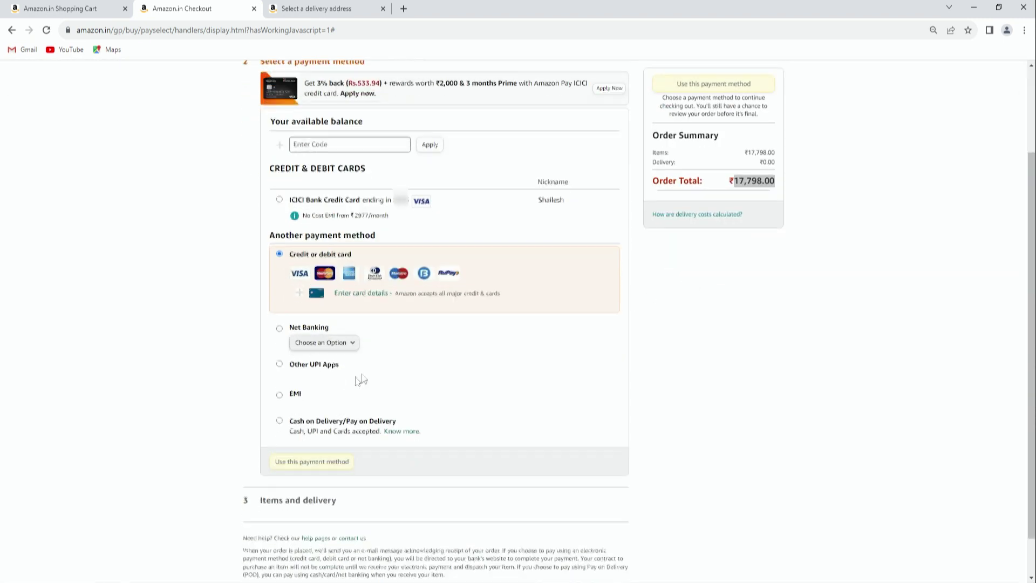
click(277, 330)
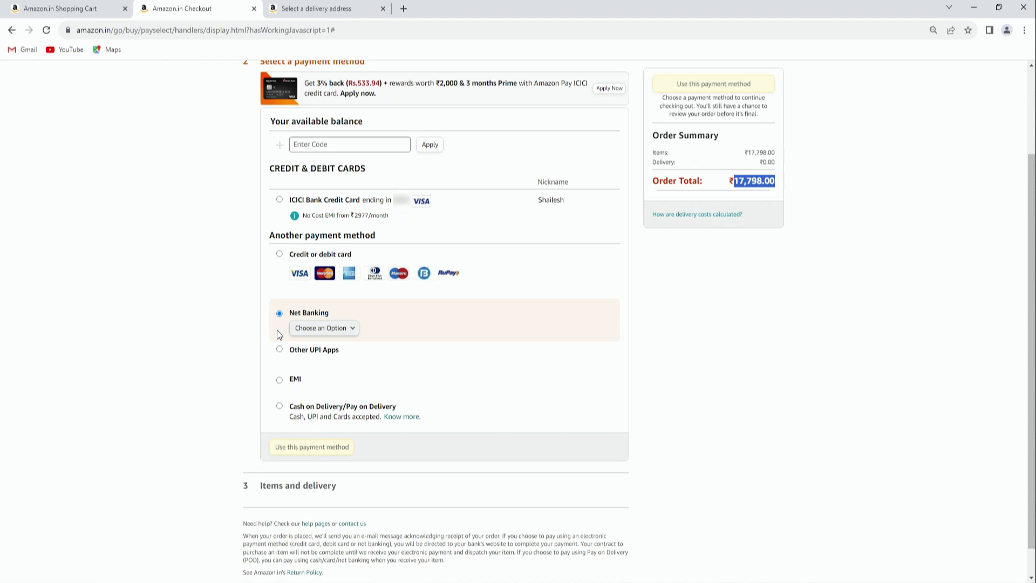
Select State Bank of India from the Net Banking bank list
click(319, 331)
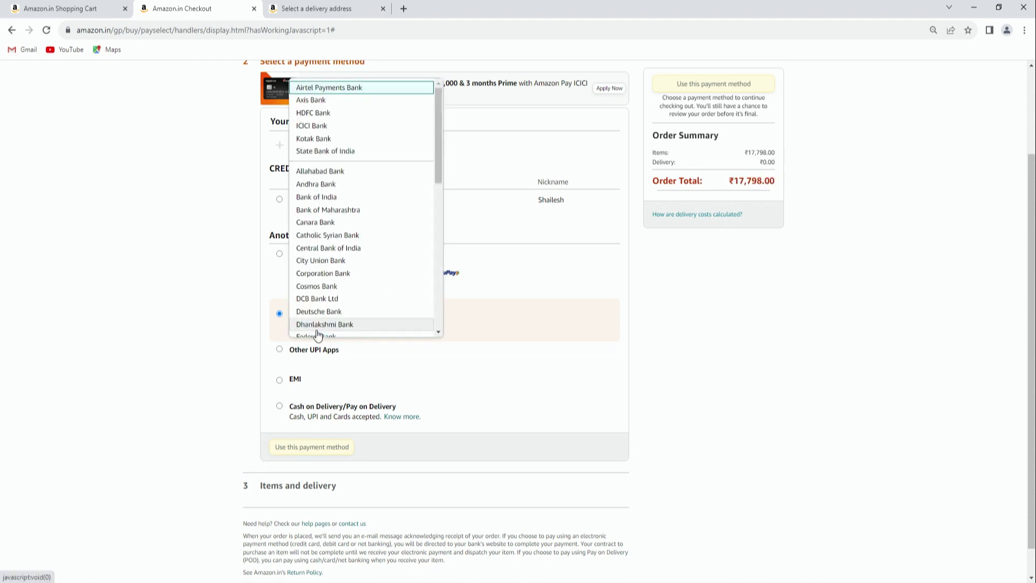
scroll(352, 303, down, 7)
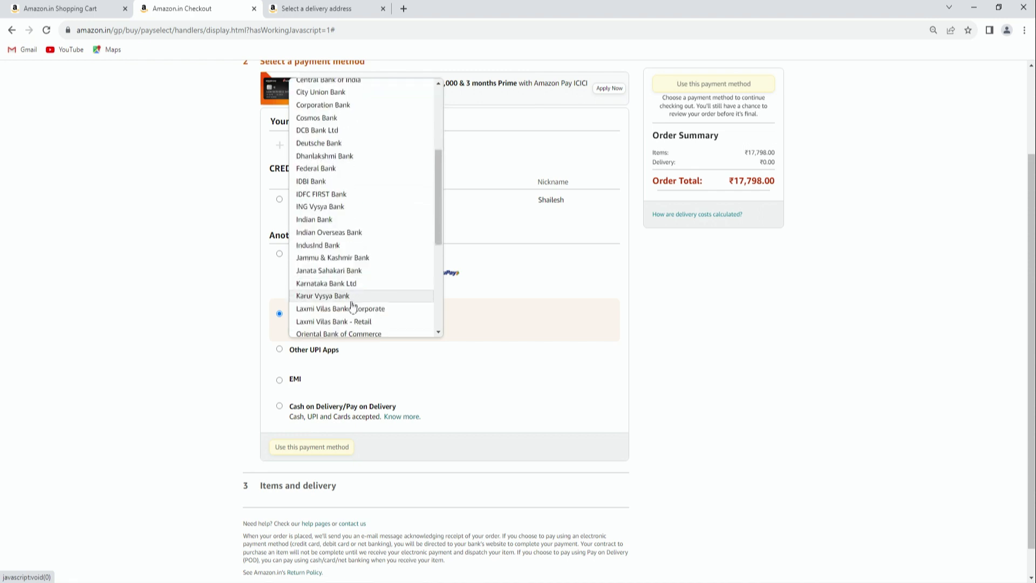
click(252, 322)
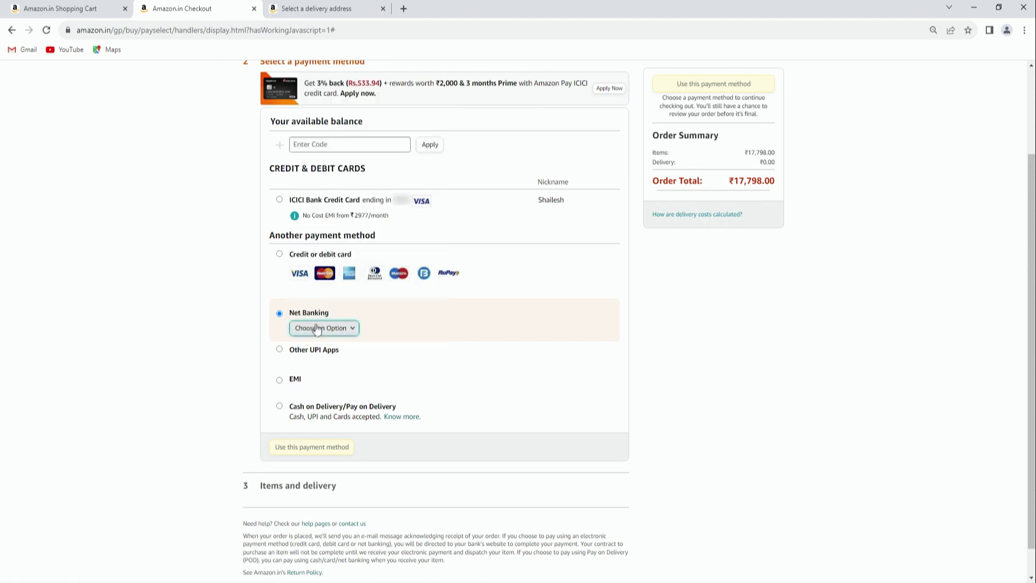
click(319, 330)
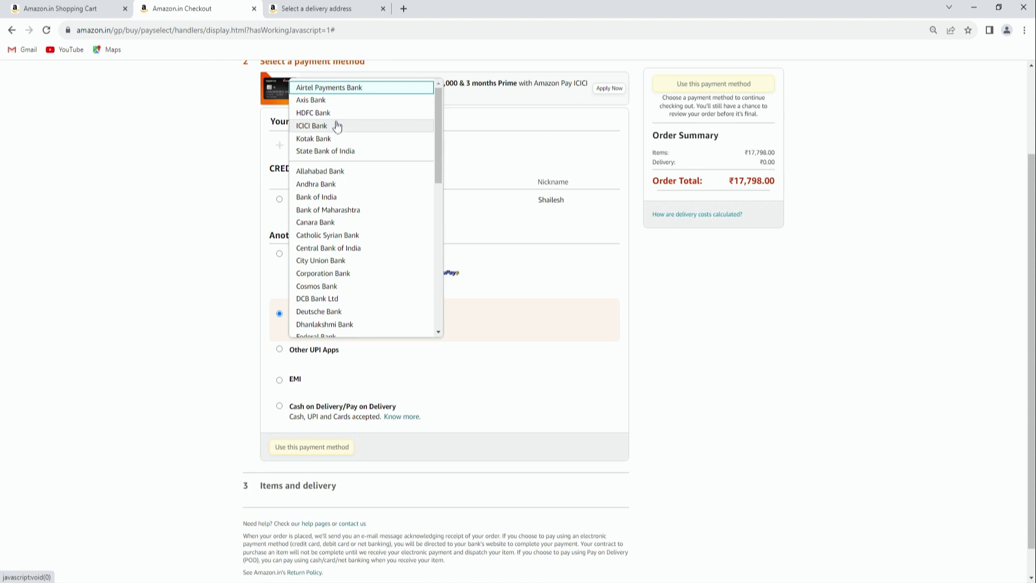
click(324, 154)
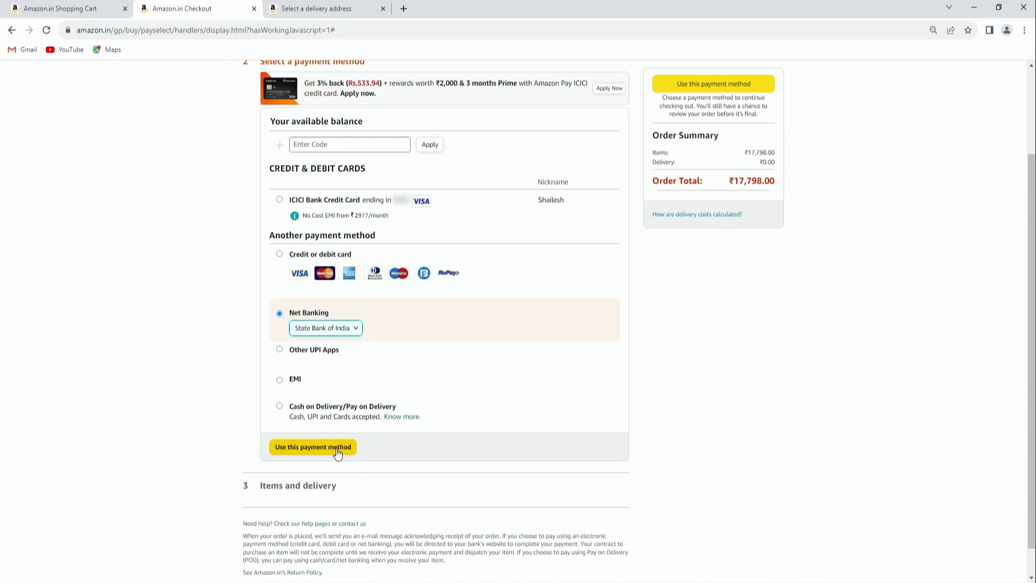
click(278, 348)
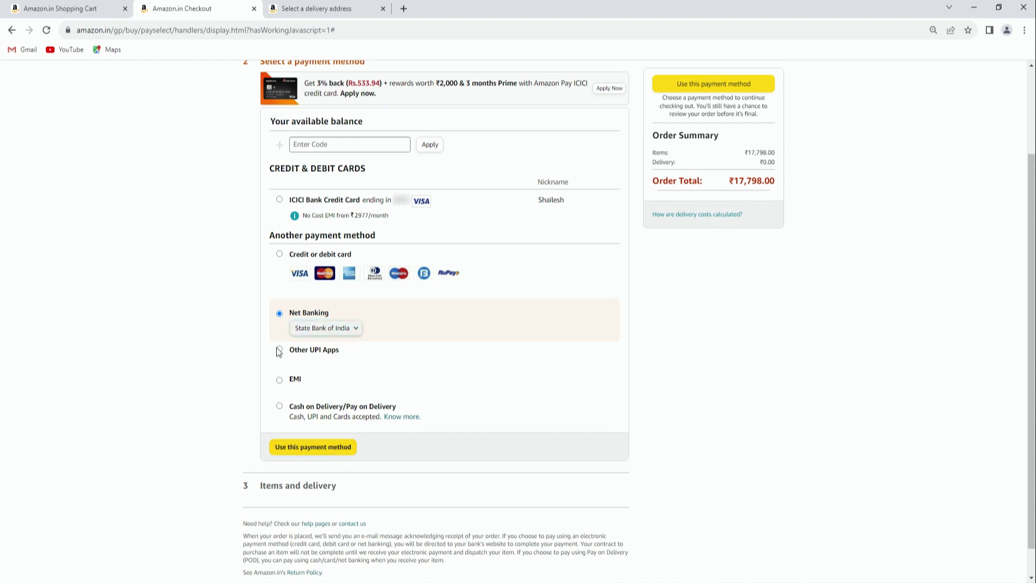
Switch payment from the UPI ID field to EMI and pick the saved card for No Cost EMI from ₹2977/month
click(322, 381)
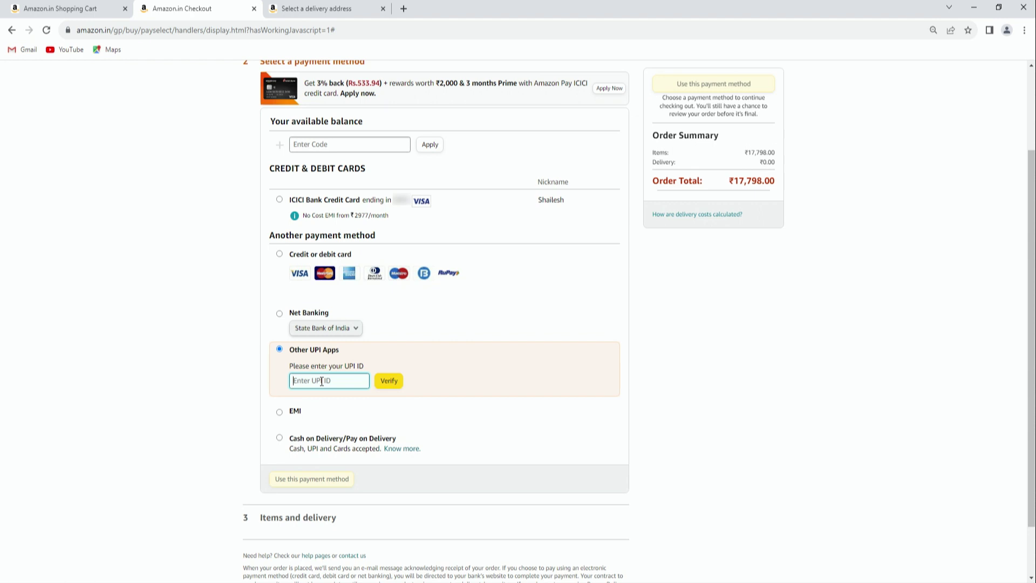
click(279, 413)
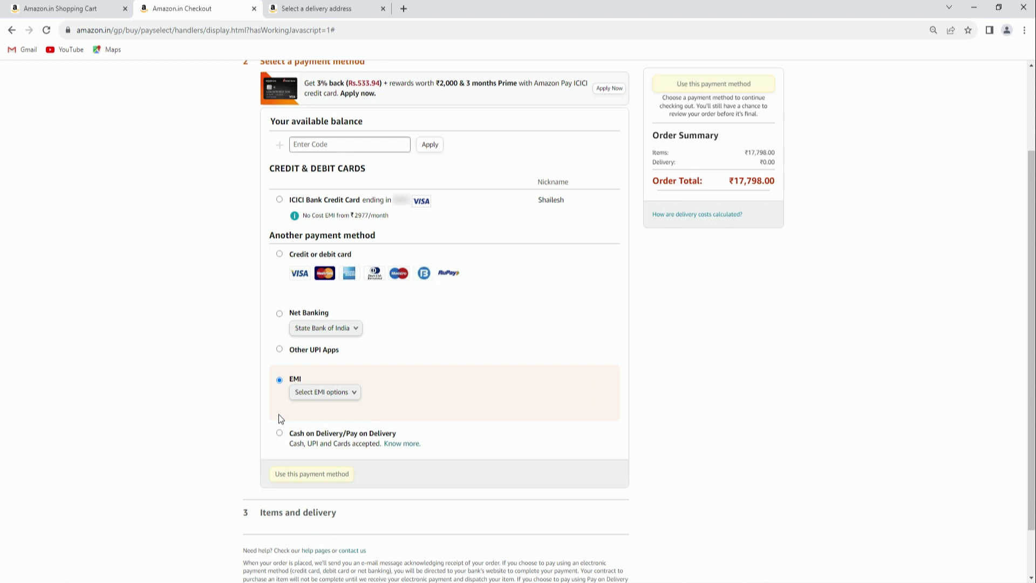
click(331, 393)
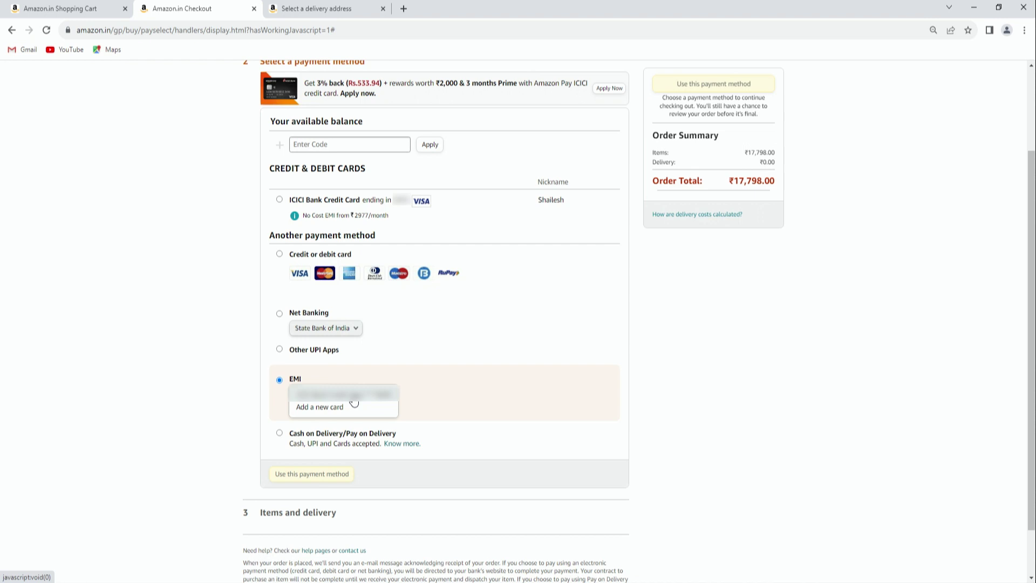
click(353, 399)
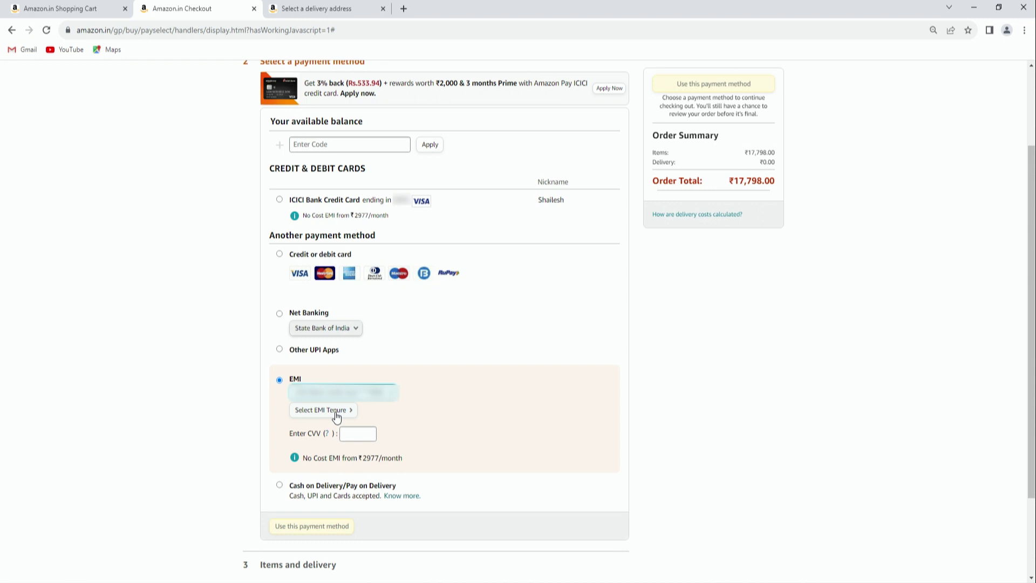
Compare EMI plans: ₹430 discount, ₹465 (15.99%) interest, ₹17,833 total, and the 12-month plan details
click(336, 411)
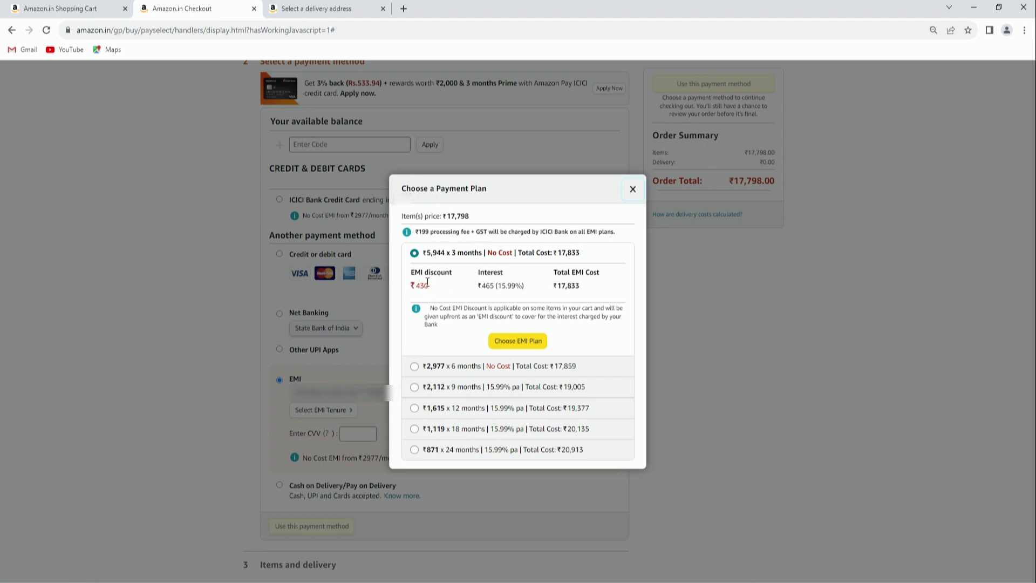
double_click(430, 286)
drag(480, 286, 524, 286)
click(525, 285)
drag(579, 286, 556, 285)
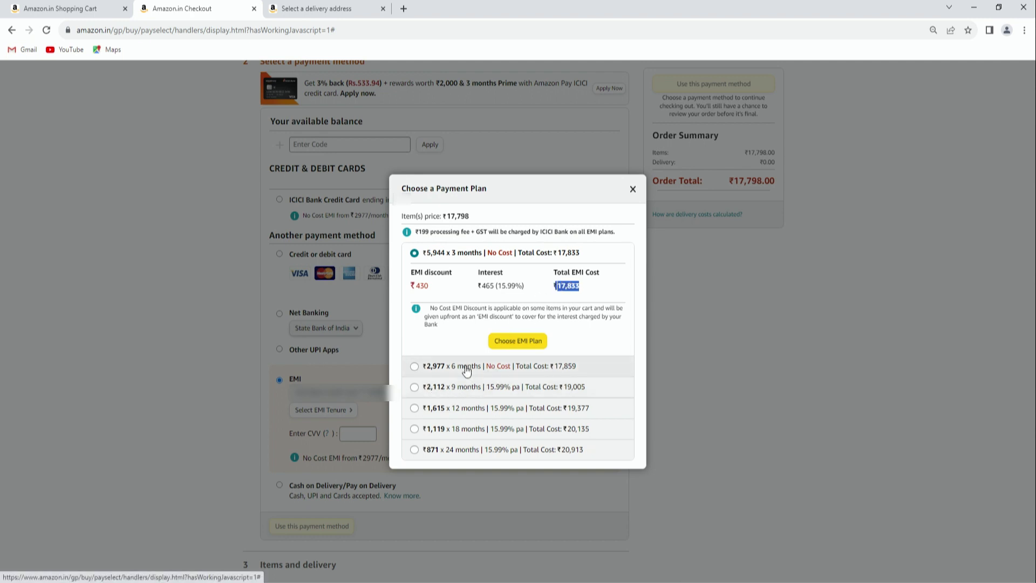
click(415, 409)
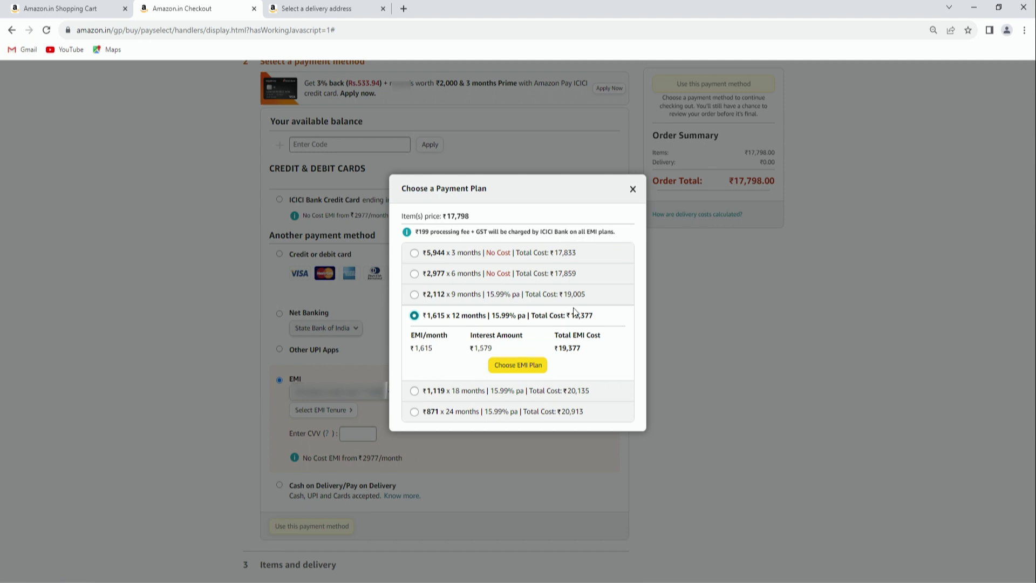
Close the EMI plan window and choose Cash on Delivery/Pay on Delivery as payment
click(633, 194)
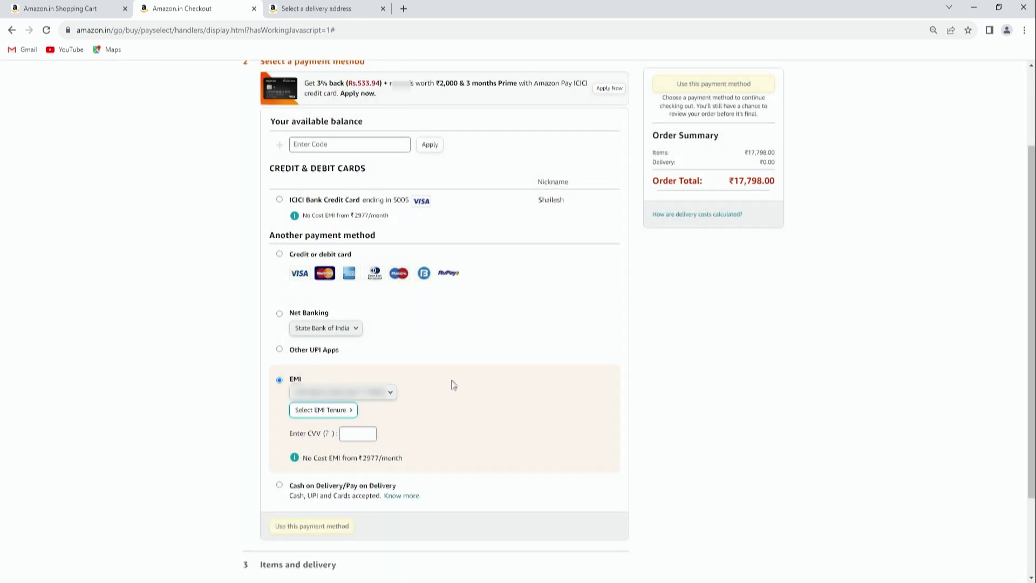
scroll(453, 386, down, 2)
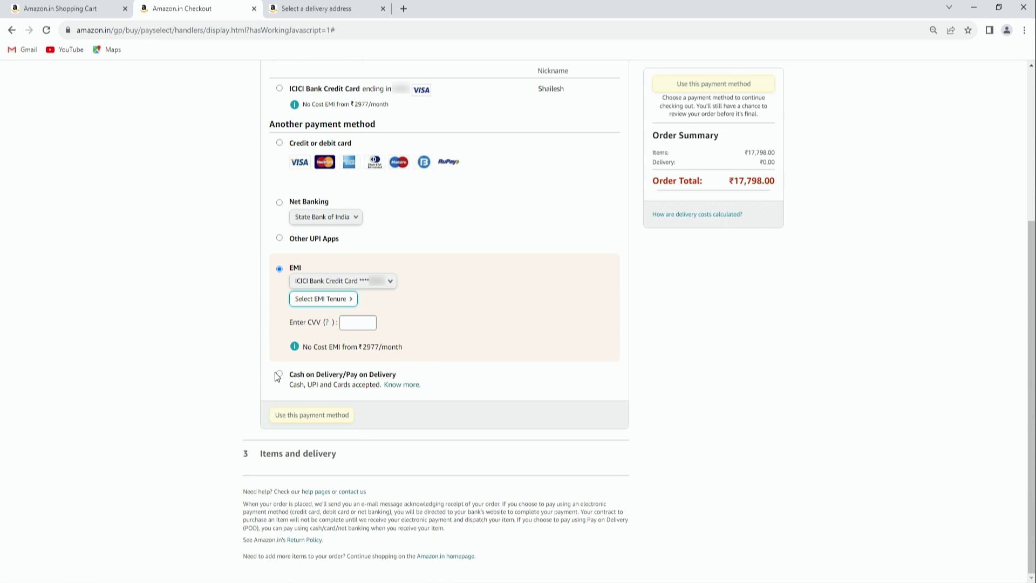
click(281, 374)
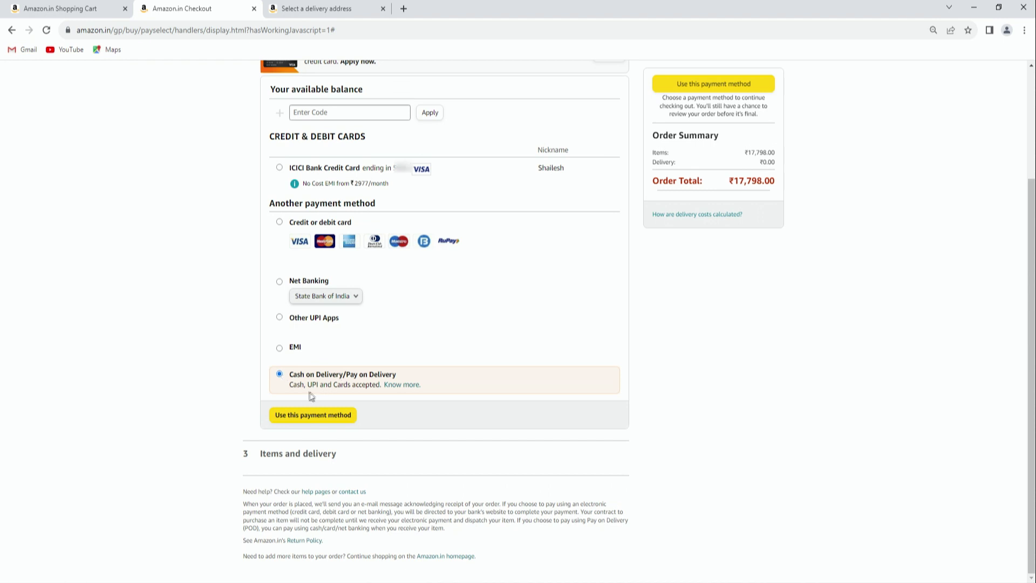
Open the About Pay on Delivery help article in a new tab and read through it
click(403, 385)
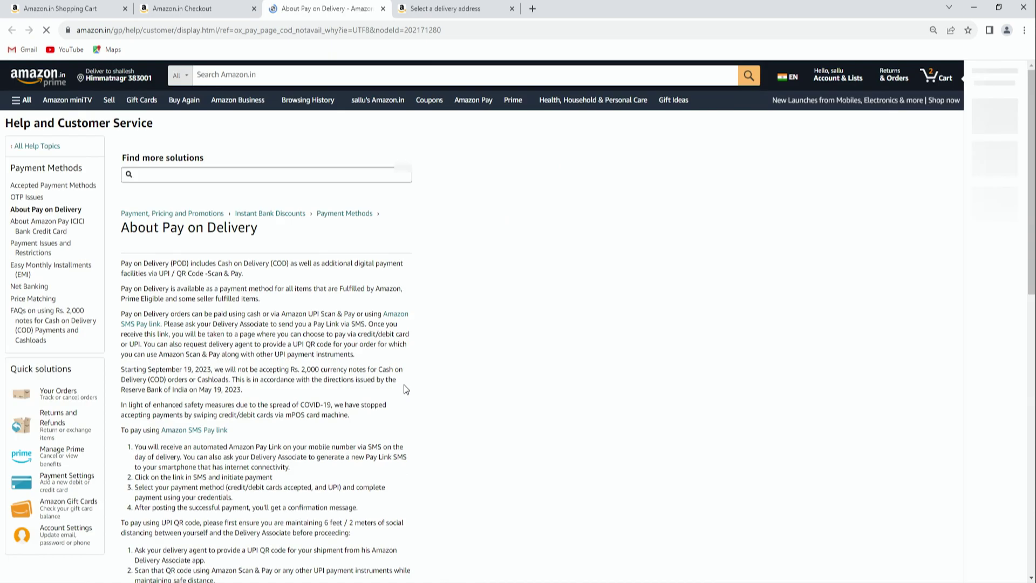
scroll(260, 203, down, 4)
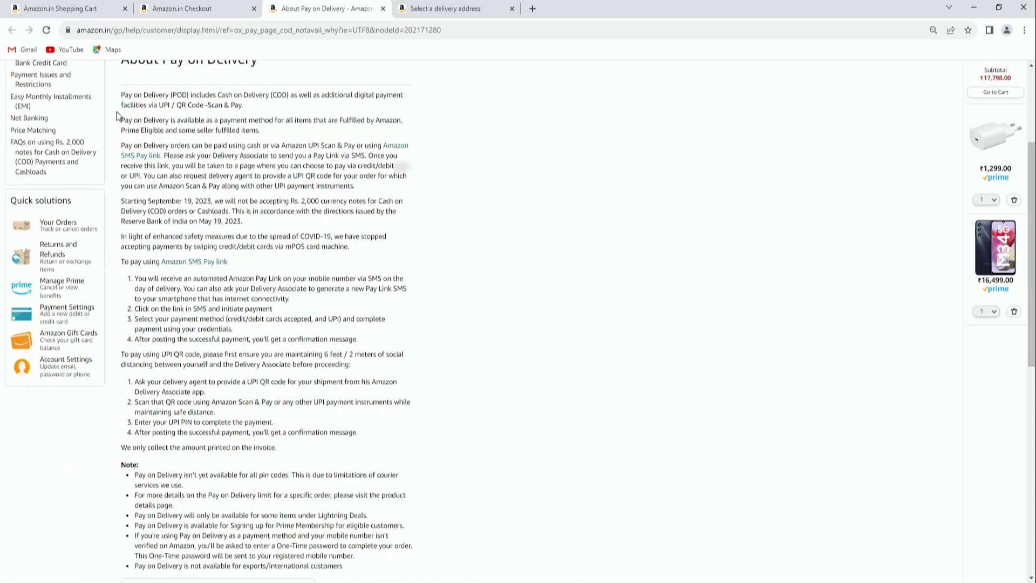
scroll(116, 111, up, 4)
drag(123, 226, 260, 233)
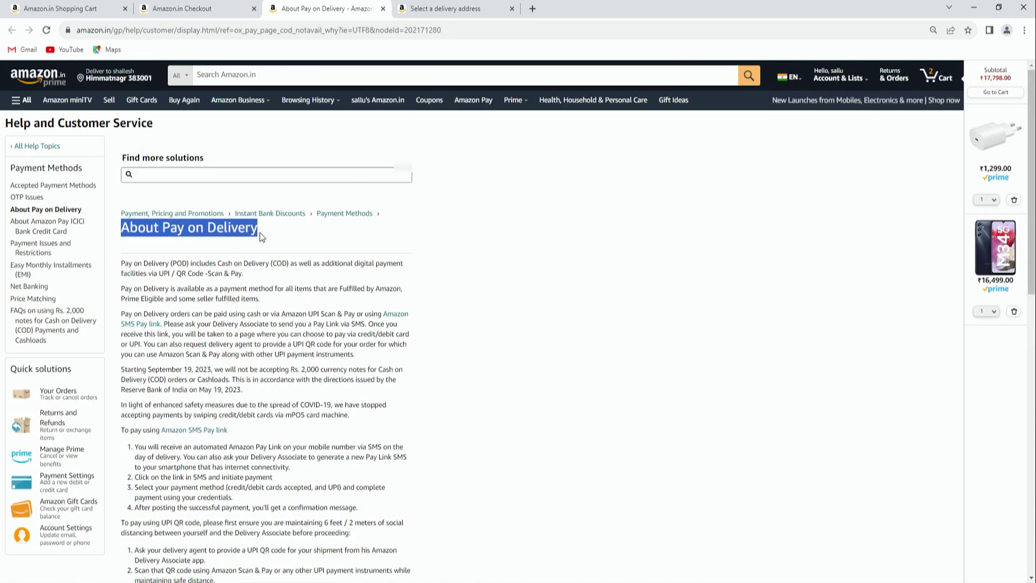
scroll(268, 294, down, 4)
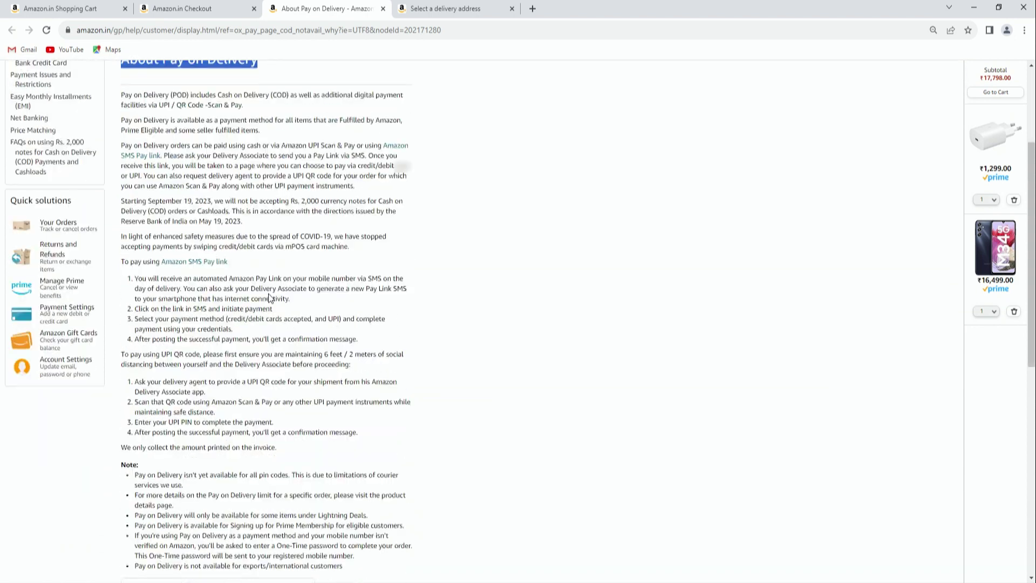
scroll(268, 294, down, 5)
scroll(268, 294, up, 9)
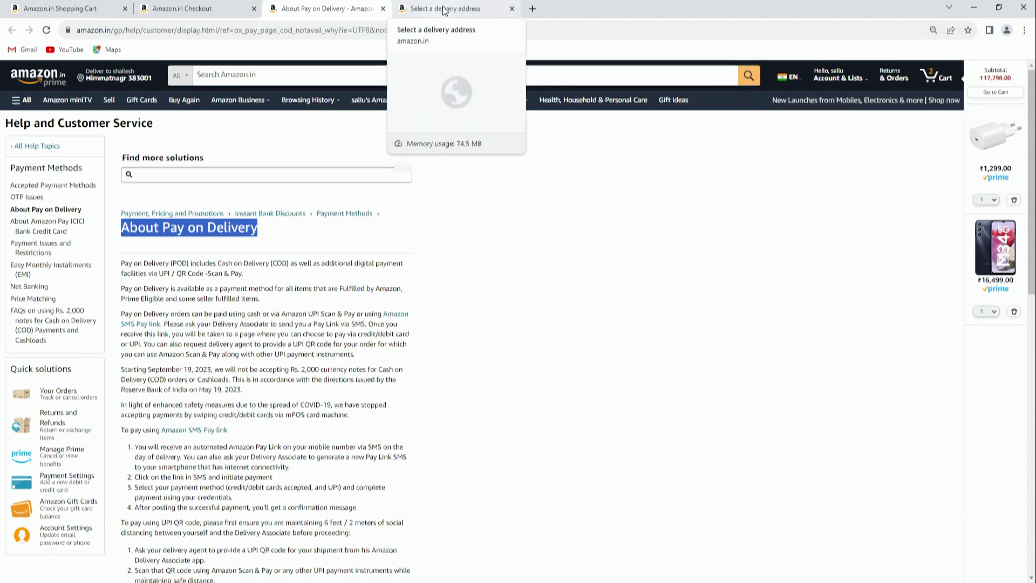
Glance at the delivery address tab, then return to the checkout payment tab
click(443, 11)
click(339, 11)
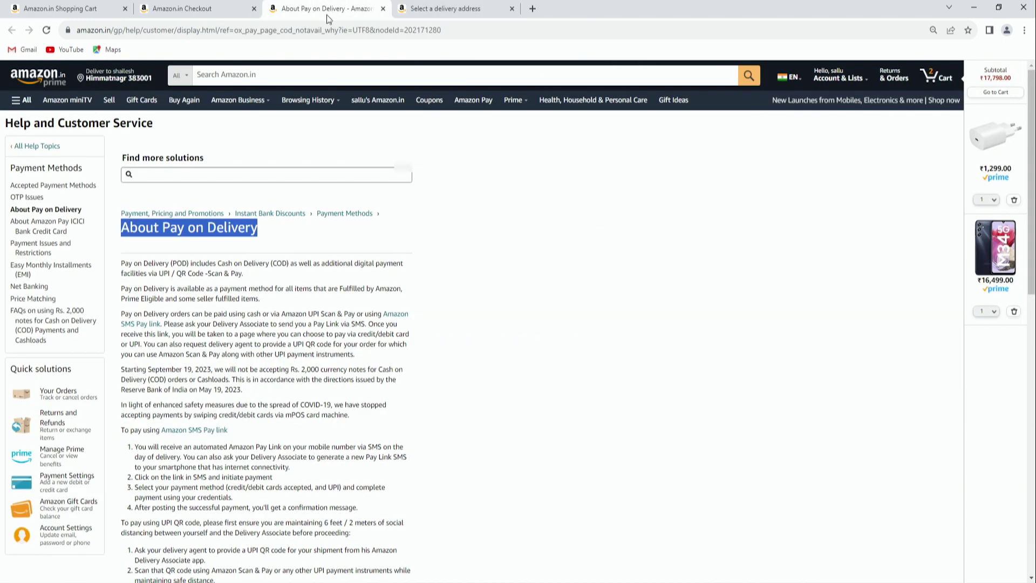
click(225, 11)
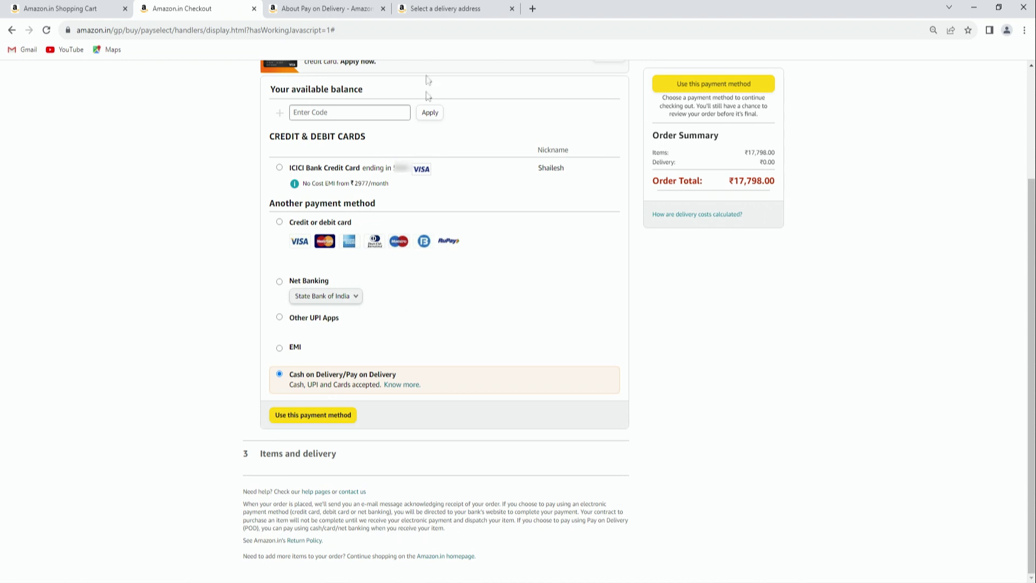
click(444, 5)
click(332, 7)
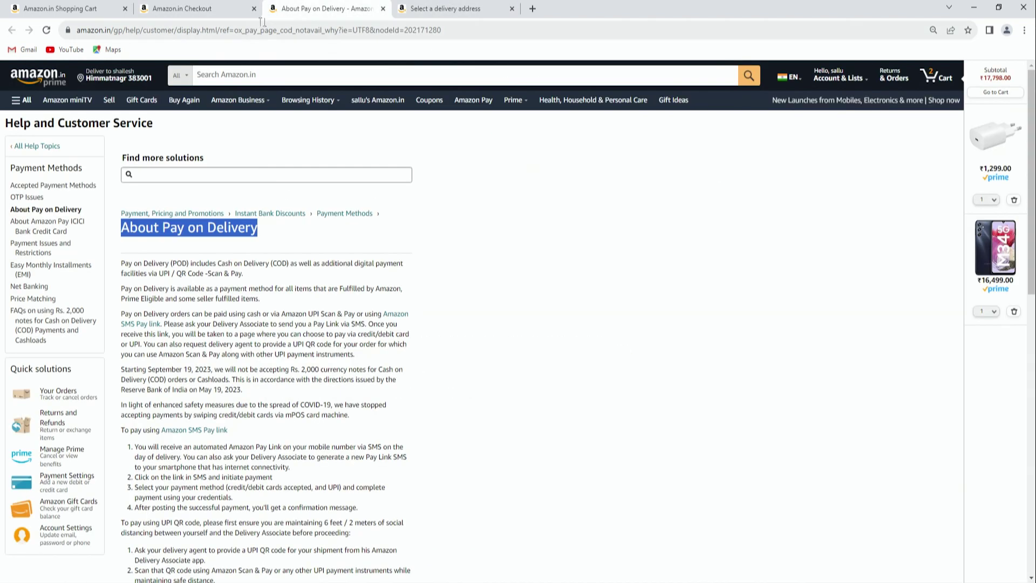
click(193, 9)
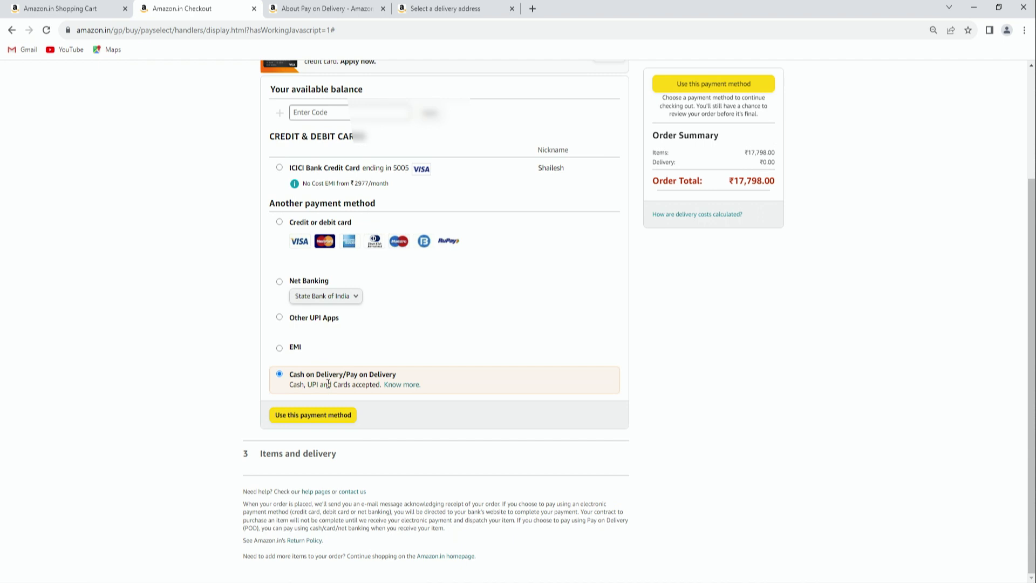
Confirm Pay on delivery as the payment method and review the items with 14 Dec 2023 delivery
click(320, 416)
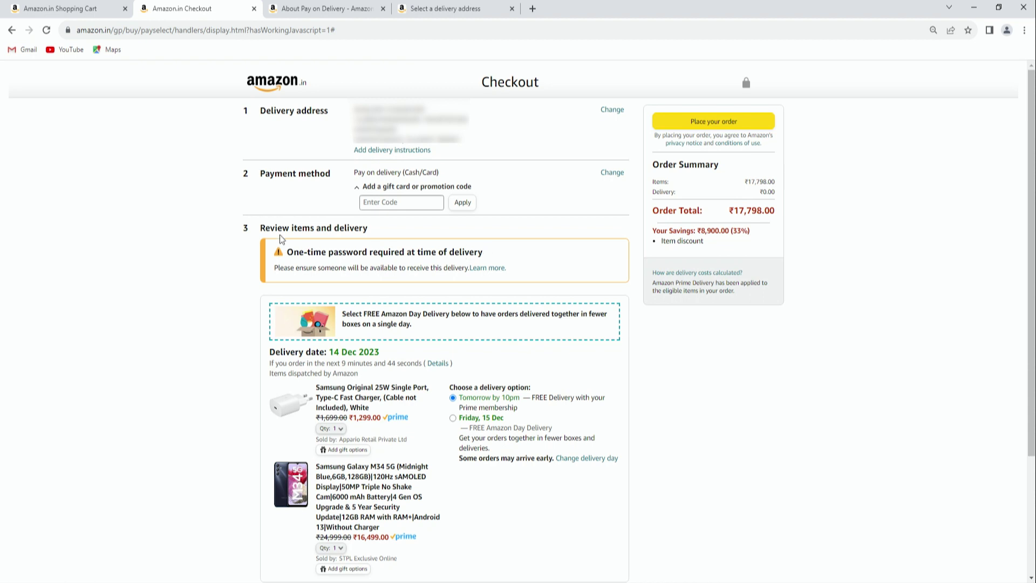
drag(292, 228, 379, 234)
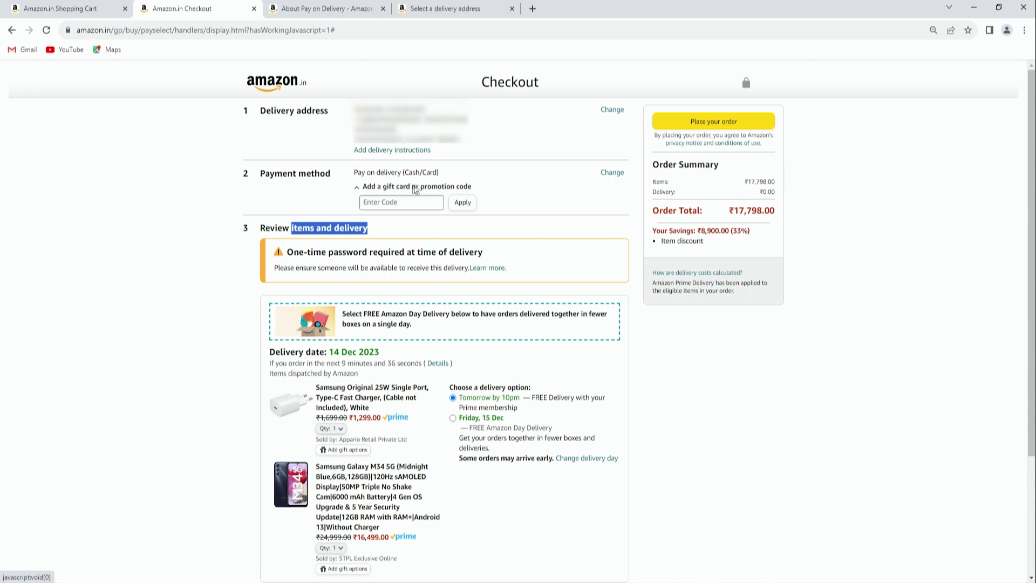
click(395, 204)
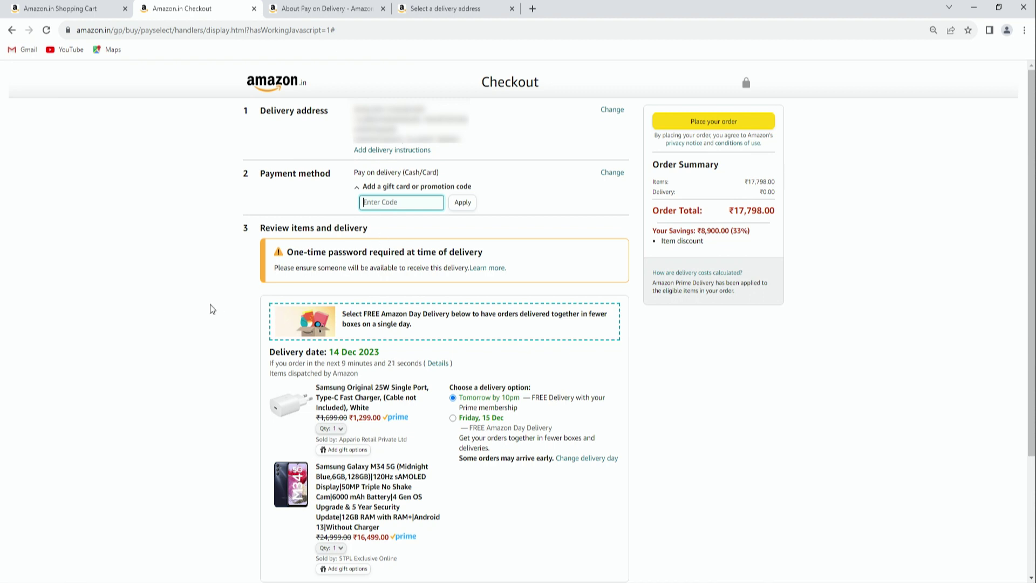
scroll(213, 310, down, 1)
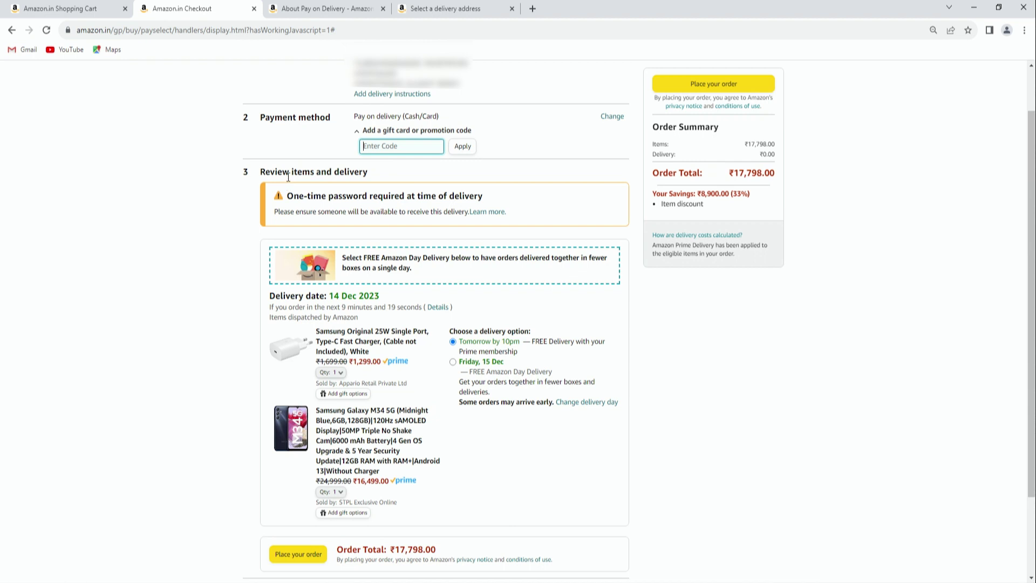
drag(290, 173, 373, 173)
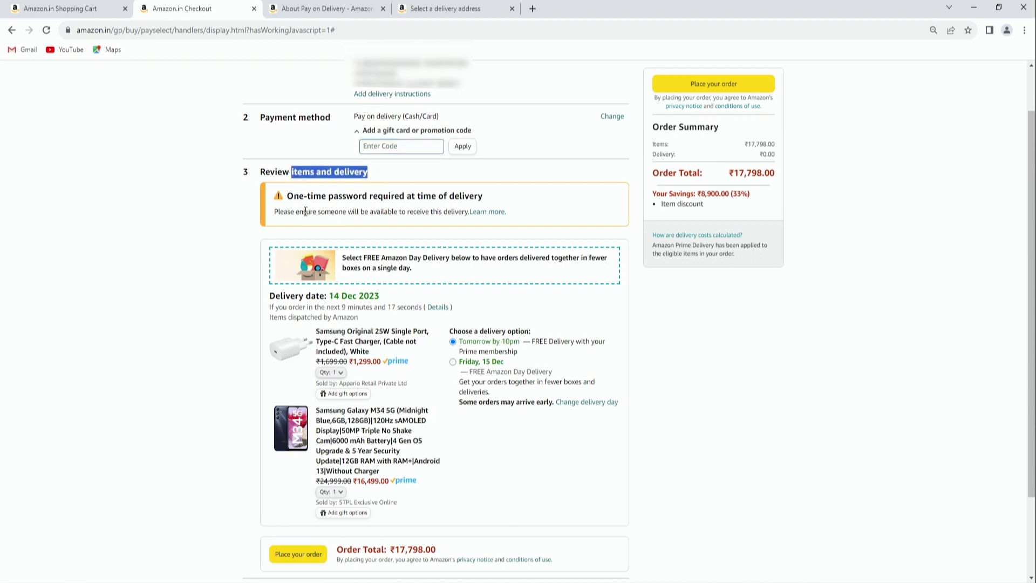
drag(288, 196, 489, 202)
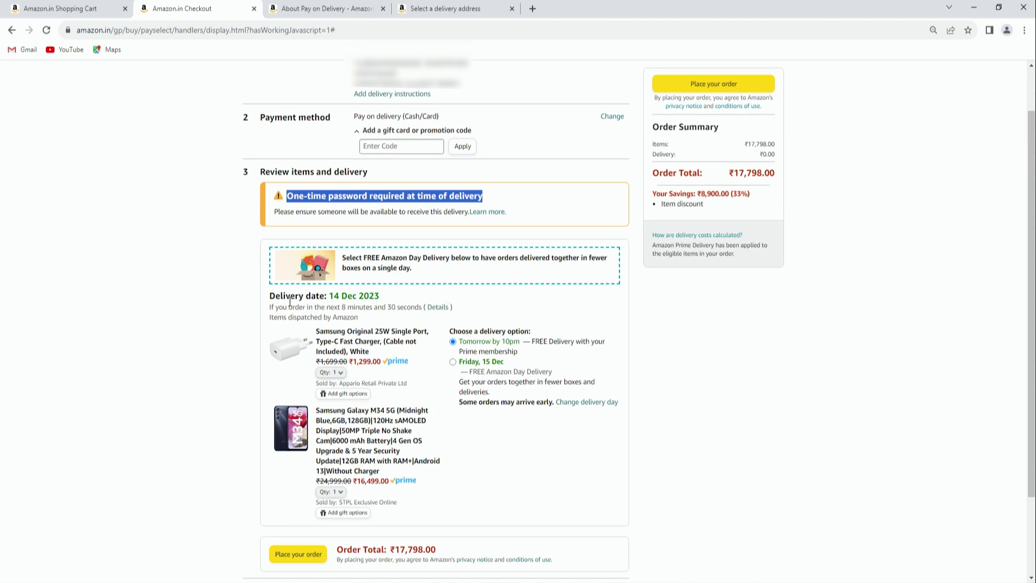
drag(305, 297, 379, 298)
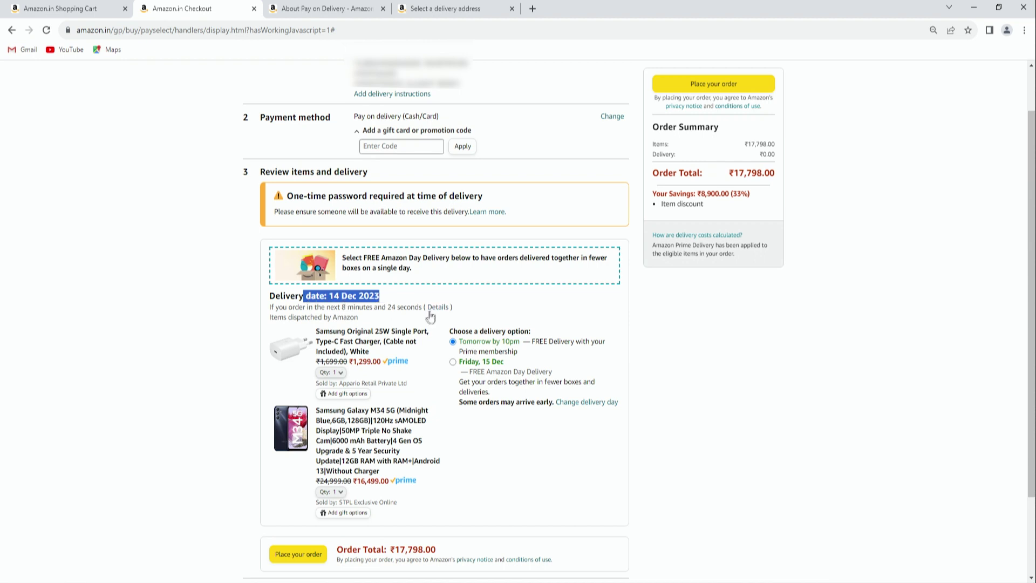
drag(304, 308, 341, 309)
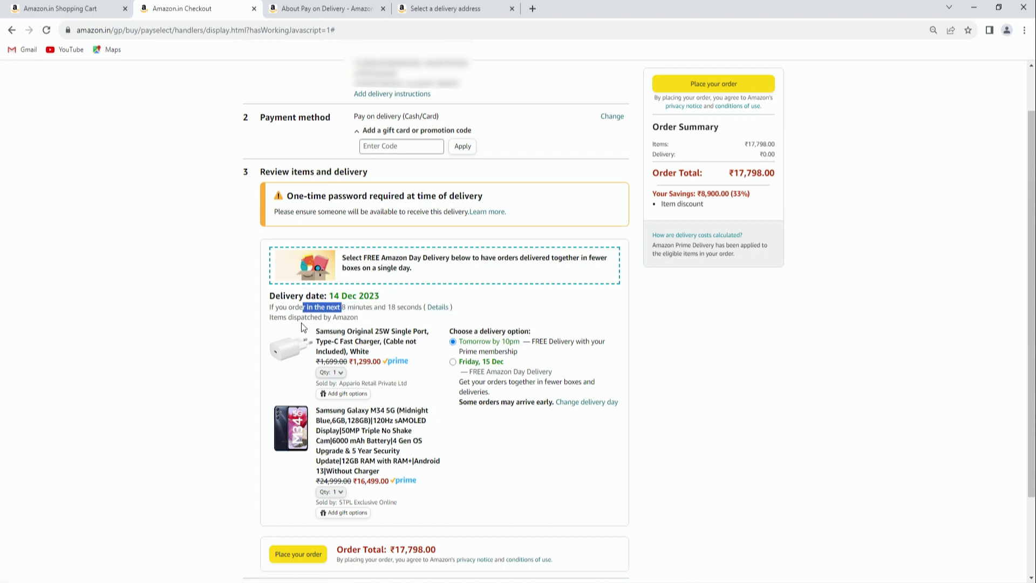
scroll(301, 323, down, 1)
drag(384, 241, 270, 241)
scroll(353, 320, down, 1)
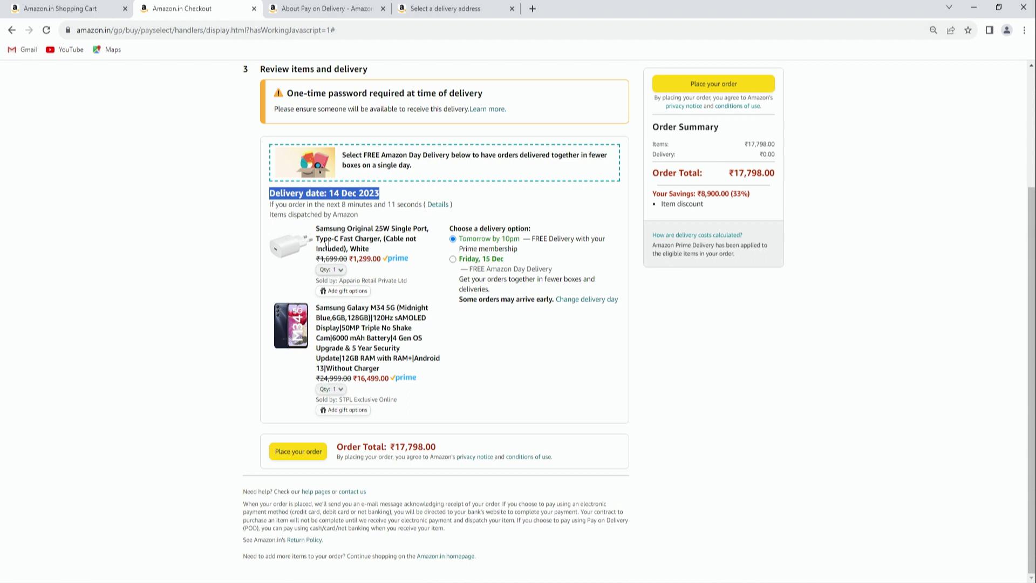
drag(339, 228, 424, 241)
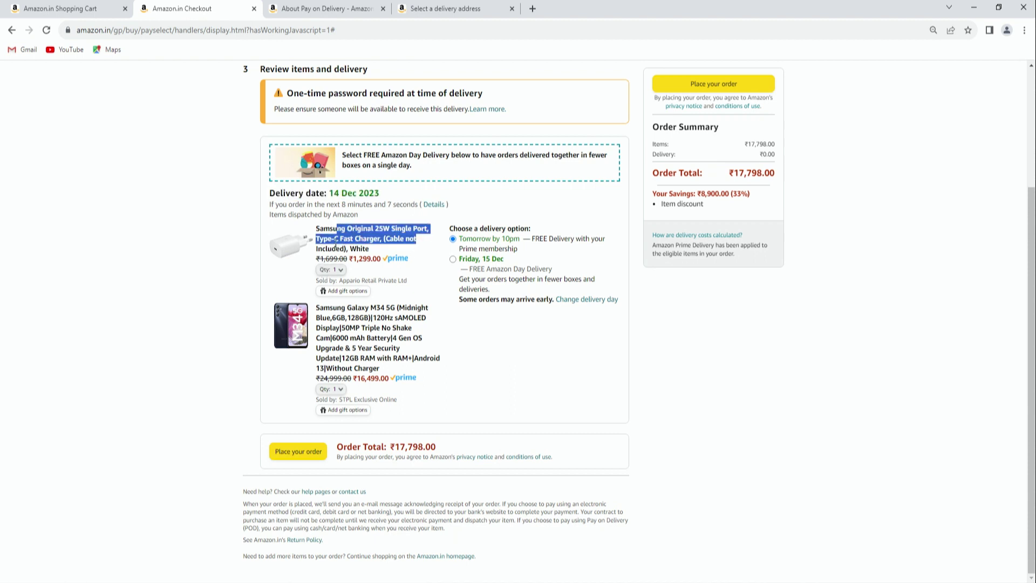
mouse_move(324, 307)
mouse_down()
mouse_move(392, 308)
mouse_move(330, 307)
mouse_up()
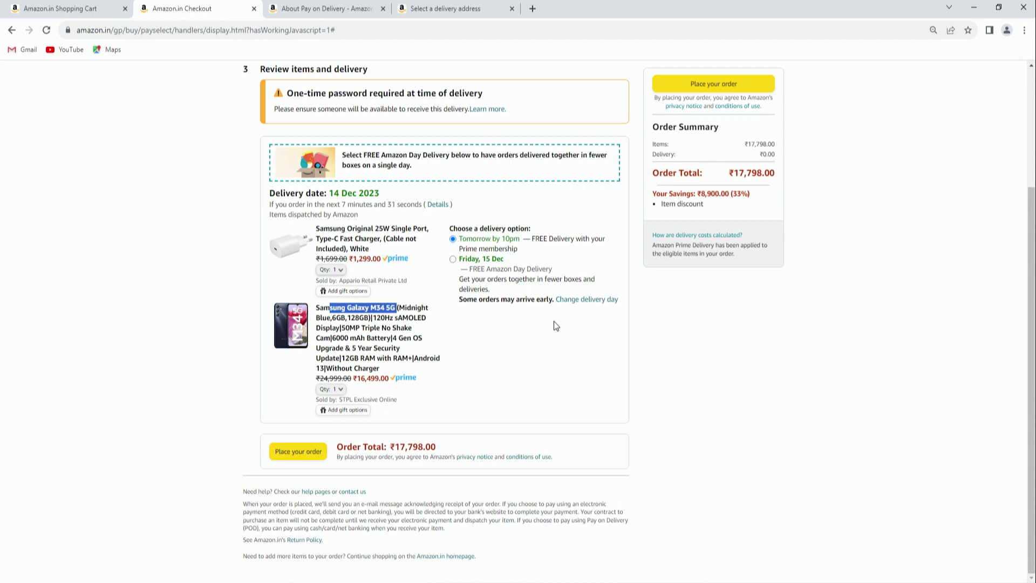
click(579, 300)
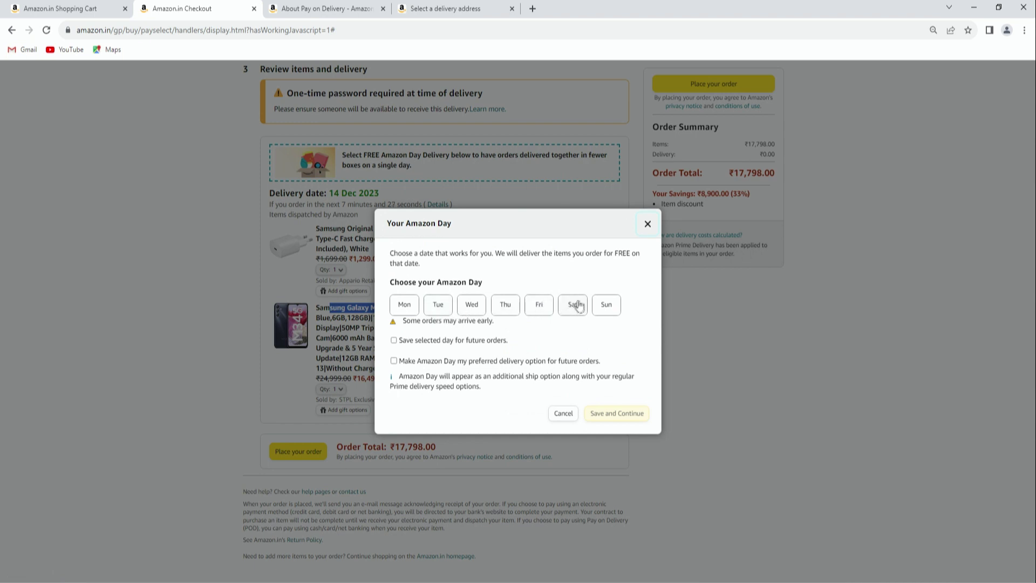
Choose Saturday as the Amazon Day, arriving 16 Dec, and save it
click(605, 307)
click(573, 306)
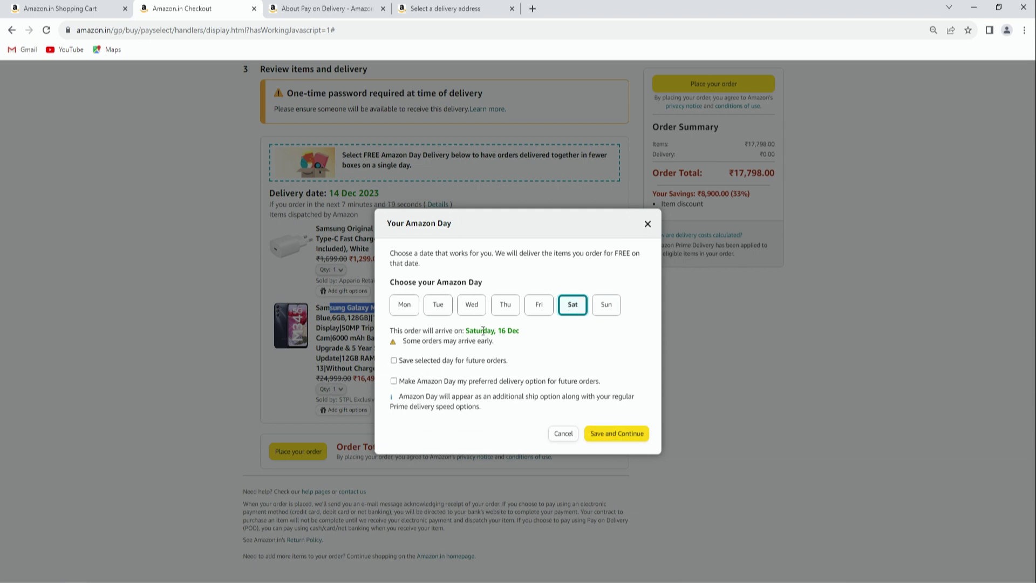
drag(474, 329, 531, 330)
click(610, 435)
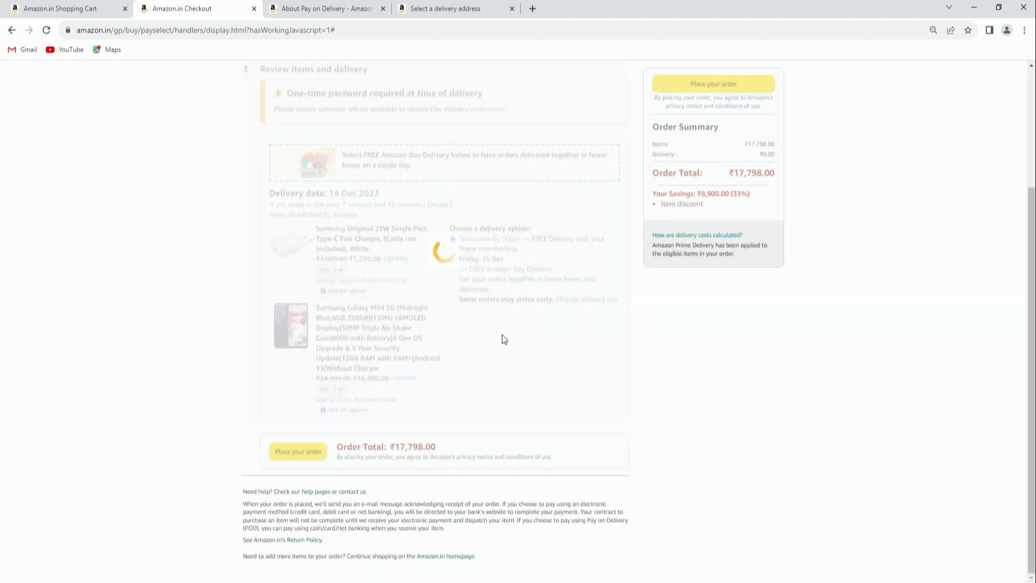
scroll(509, 428, up, 3)
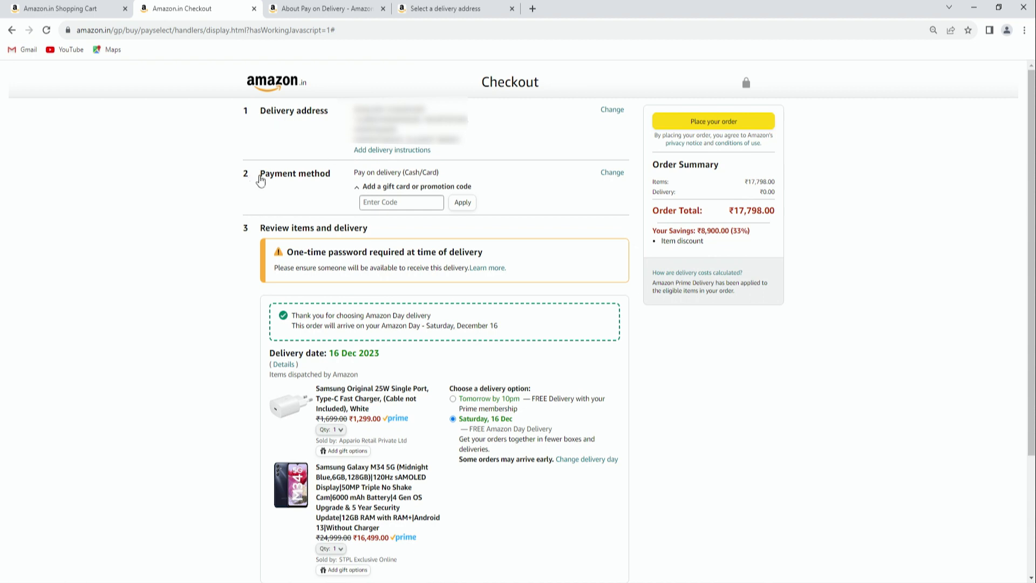
drag(258, 176, 331, 176)
drag(257, 231, 389, 238)
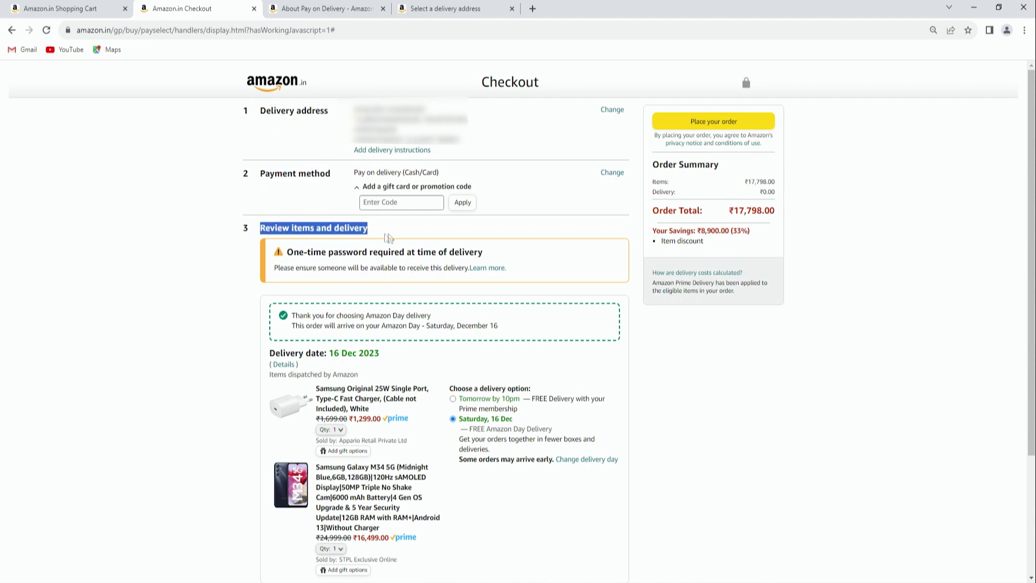
scroll(414, 237, down, 3)
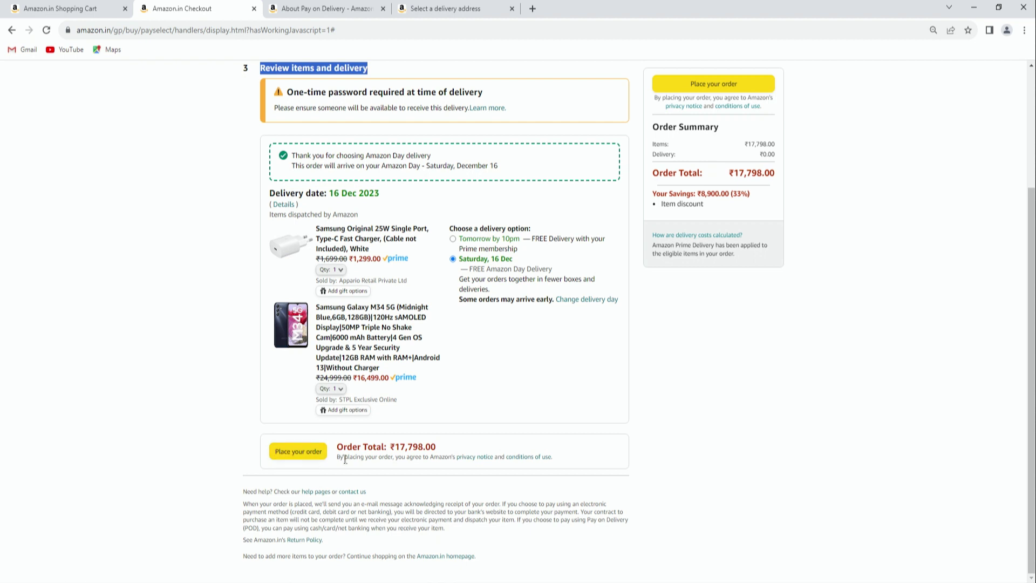
drag(360, 458, 431, 471)
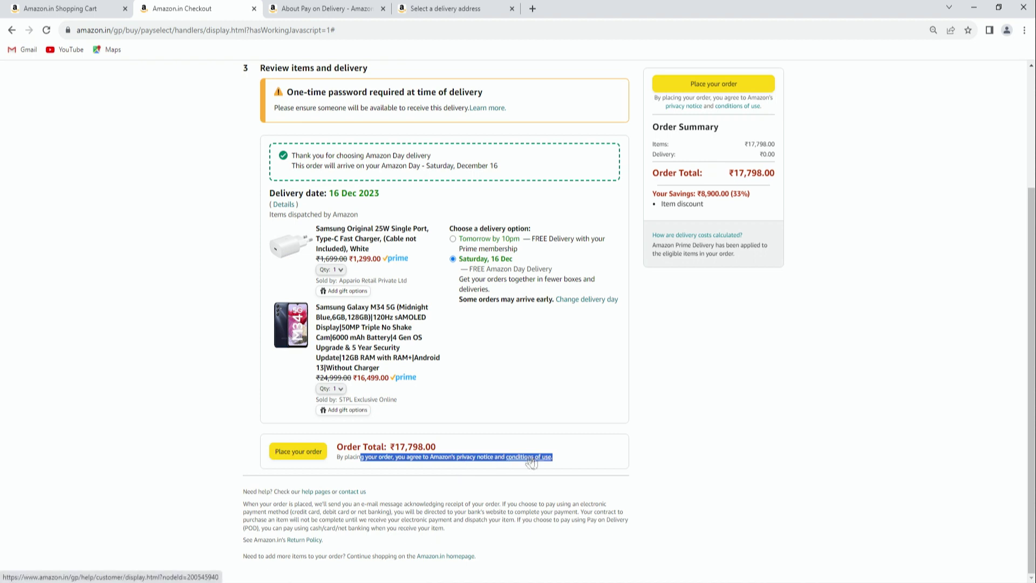
click(572, 461)
drag(572, 461, 335, 462)
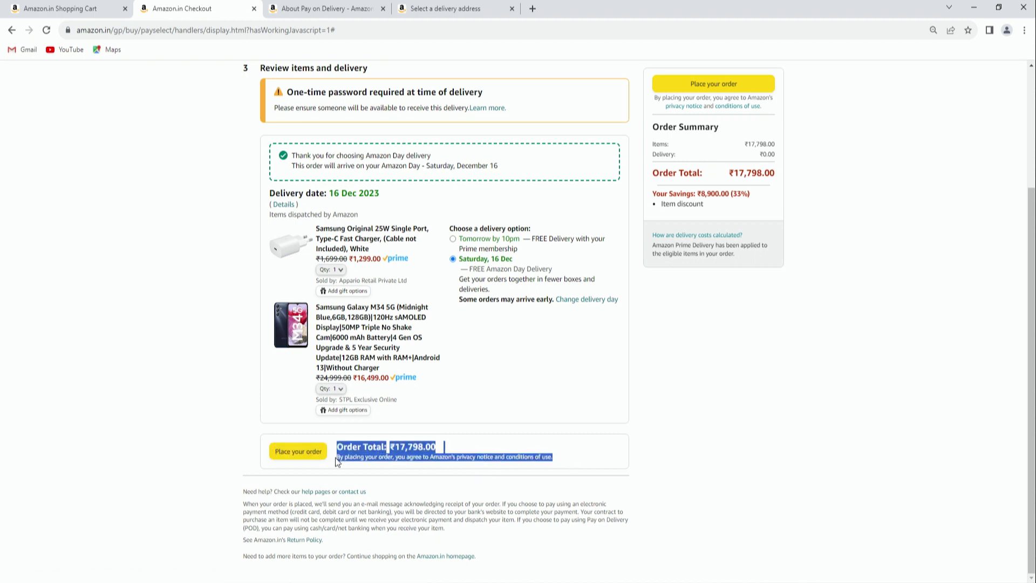
click(384, 476)
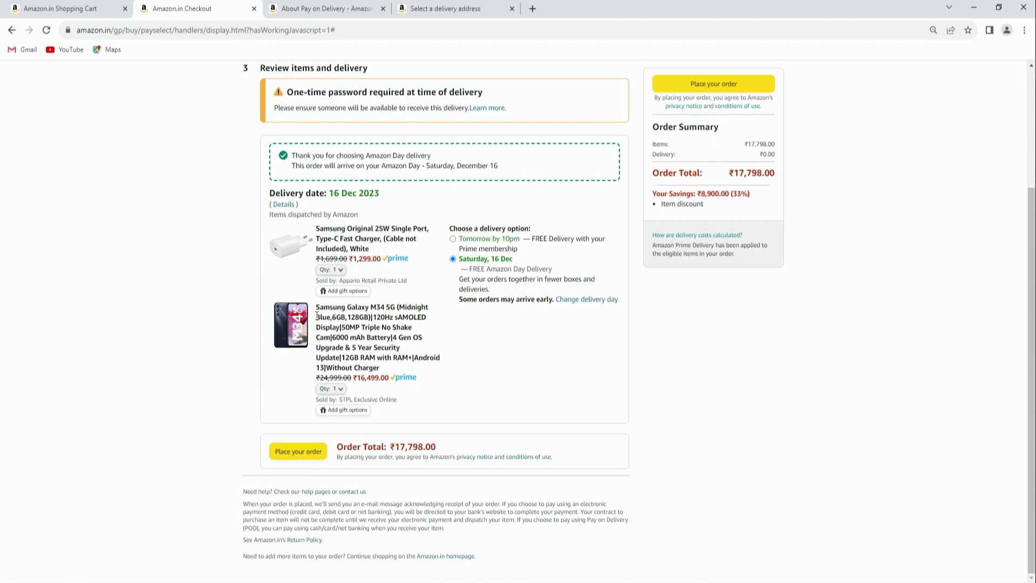
Place the order and review the 'Order placed, thank you!' page with FREE Amazon Day delivery
click(298, 454)
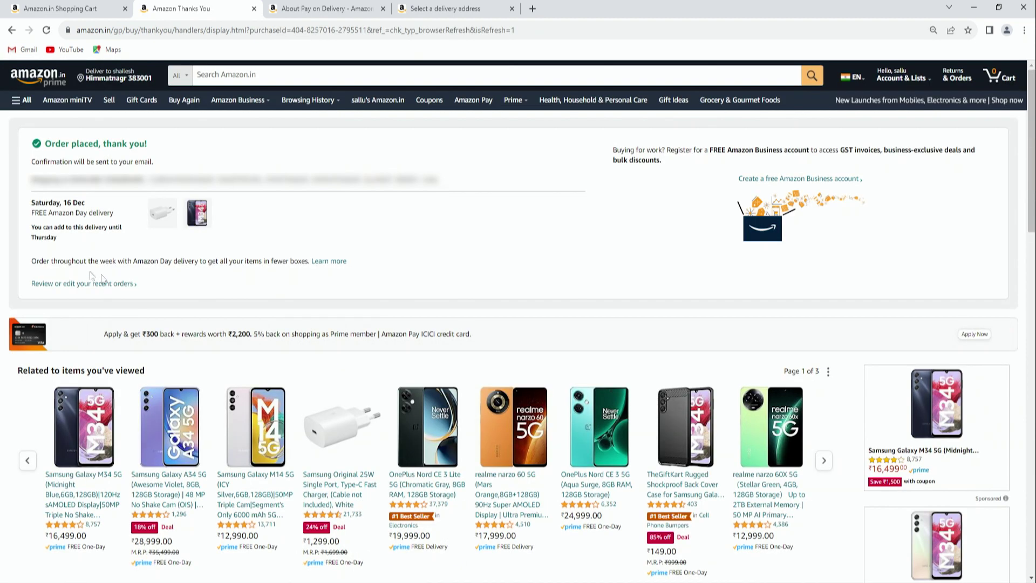
drag(48, 141, 152, 153)
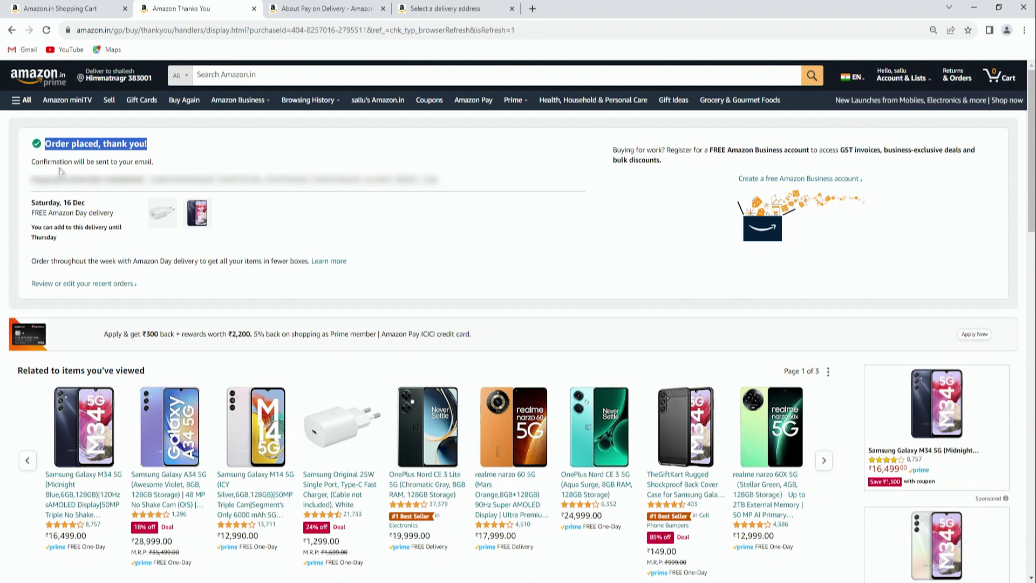
drag(34, 162, 153, 164)
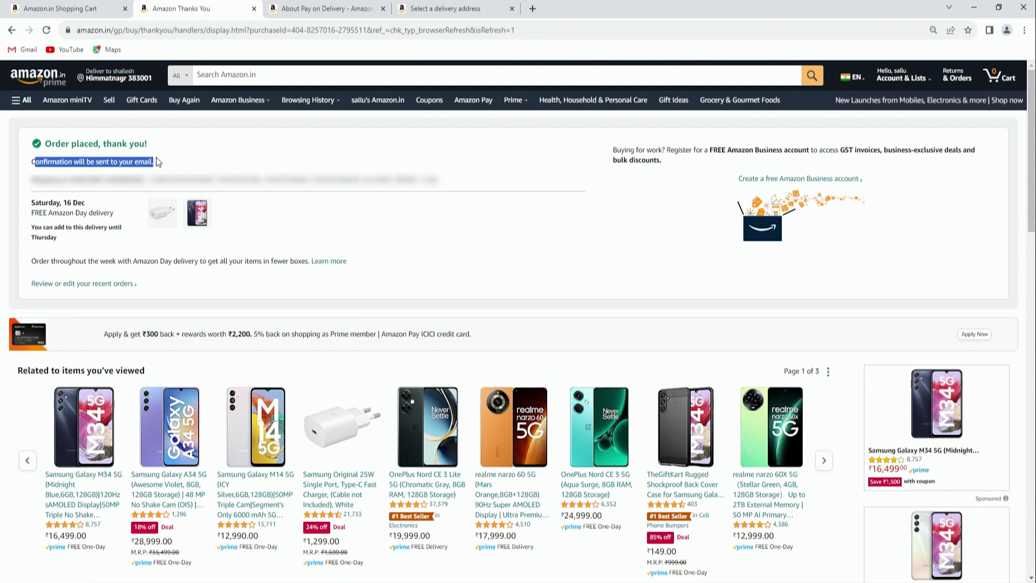
drag(32, 213, 93, 225)
click(75, 239)
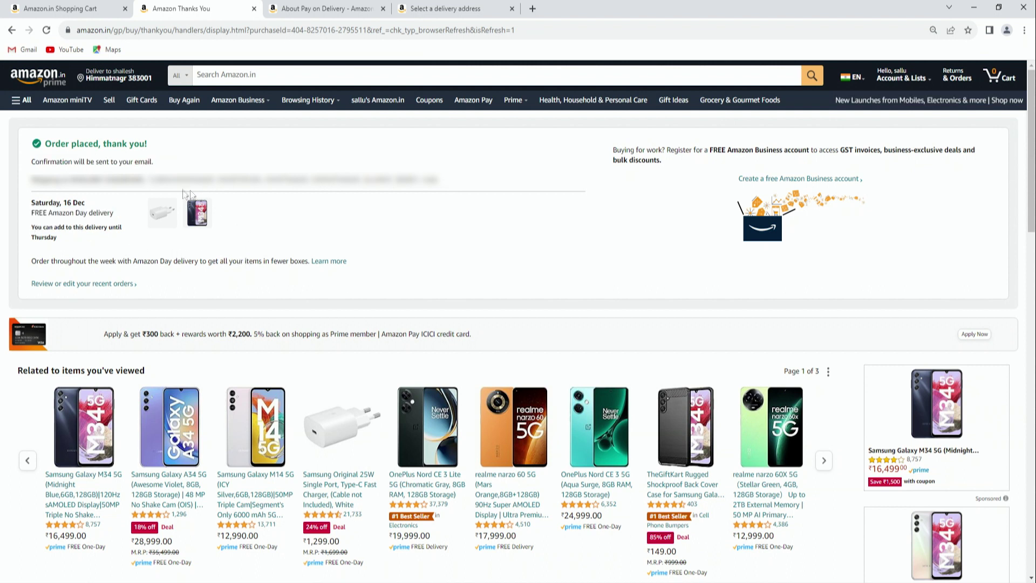
drag(33, 145, 175, 298)
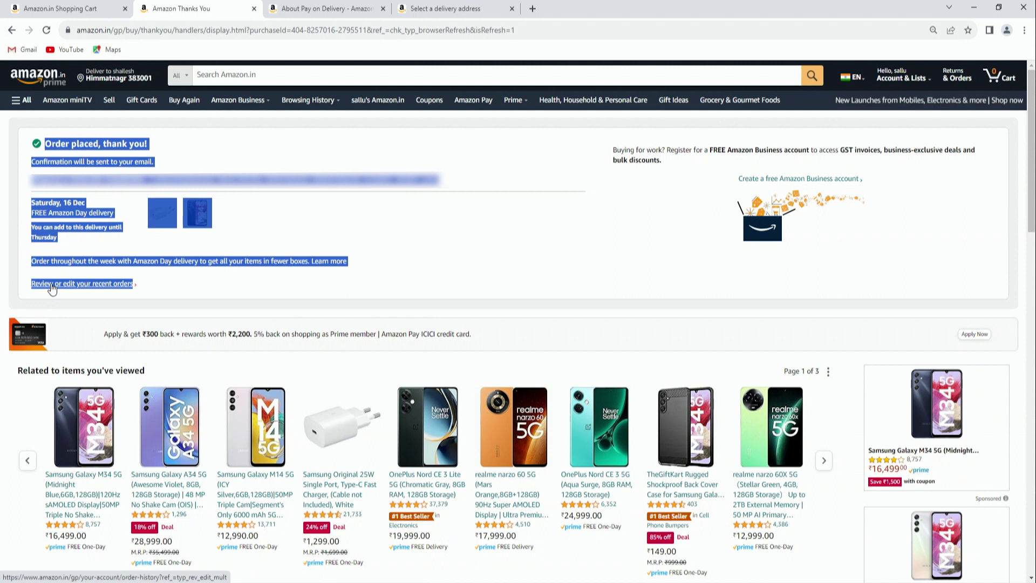
click(202, 300)
Open Your Orders and check the new ₹17,798.00 order dated 13 December 2023
click(96, 288)
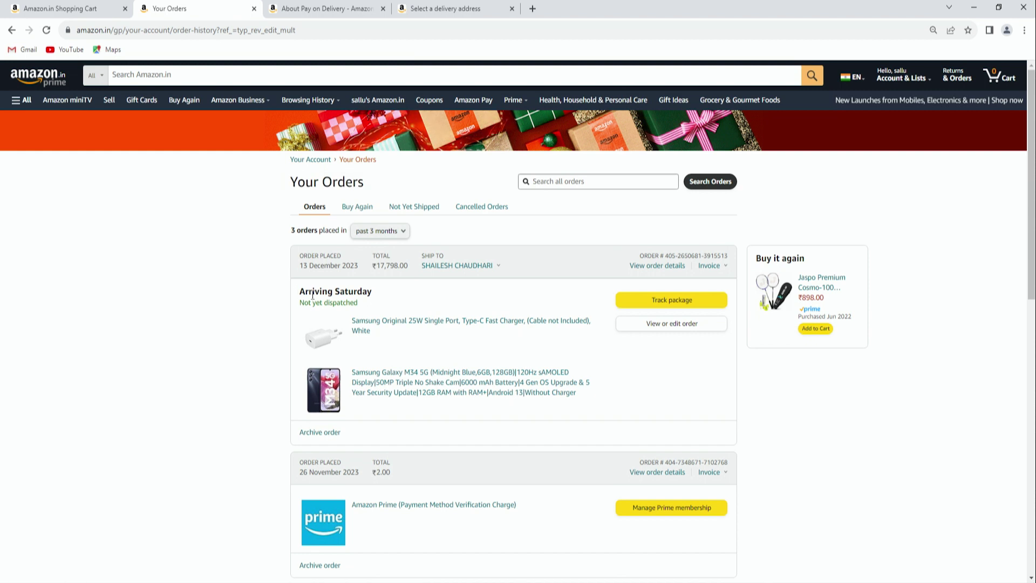
scroll(311, 295, down, 1)
scroll(309, 296, up, 1)
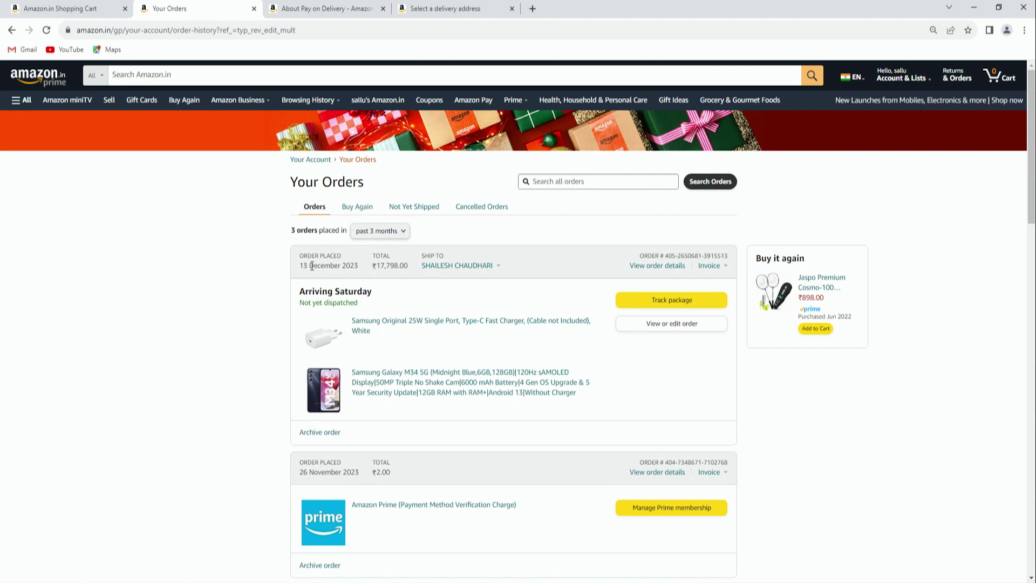
drag(301, 265, 370, 273)
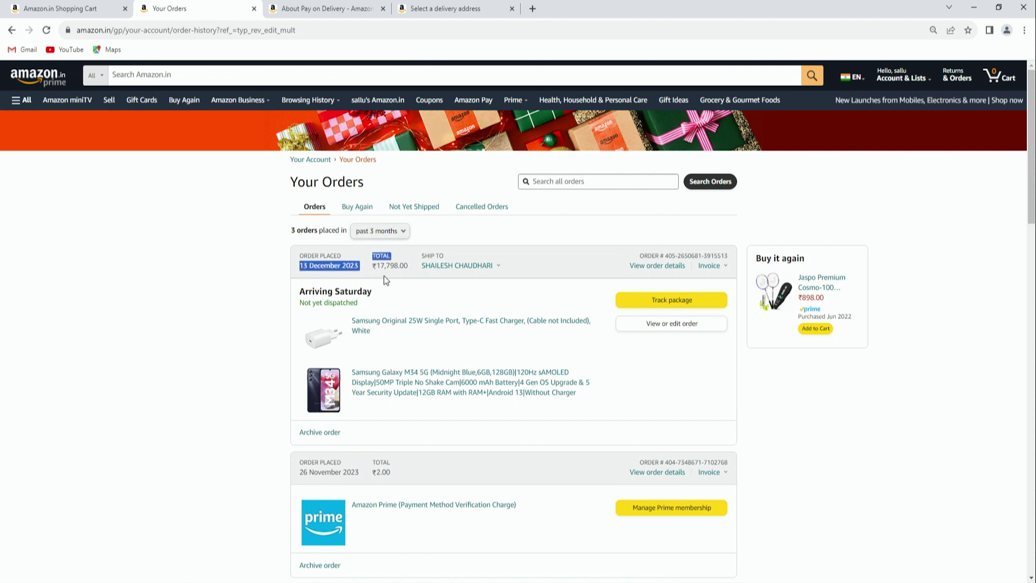
click(386, 280)
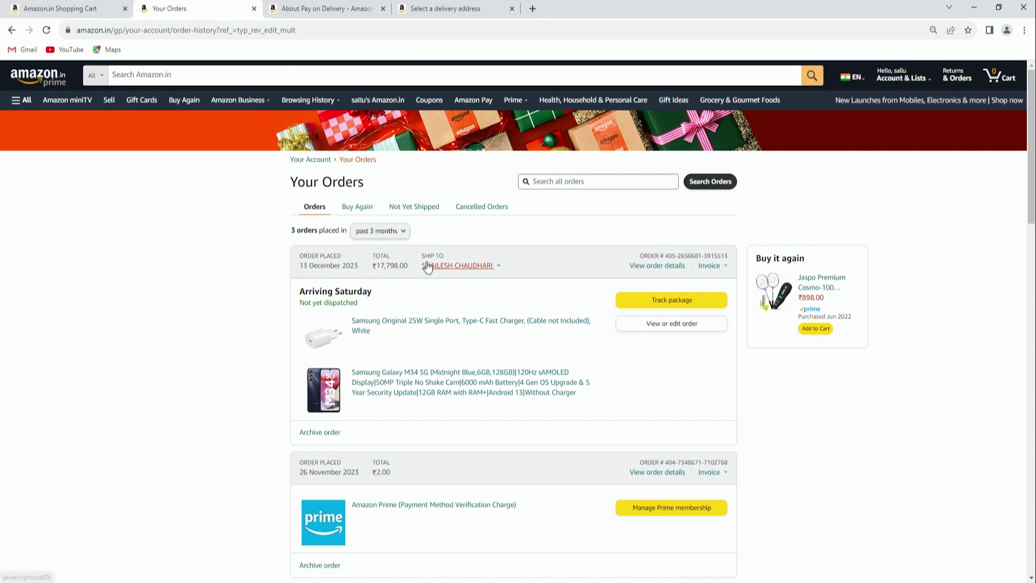
click(428, 266)
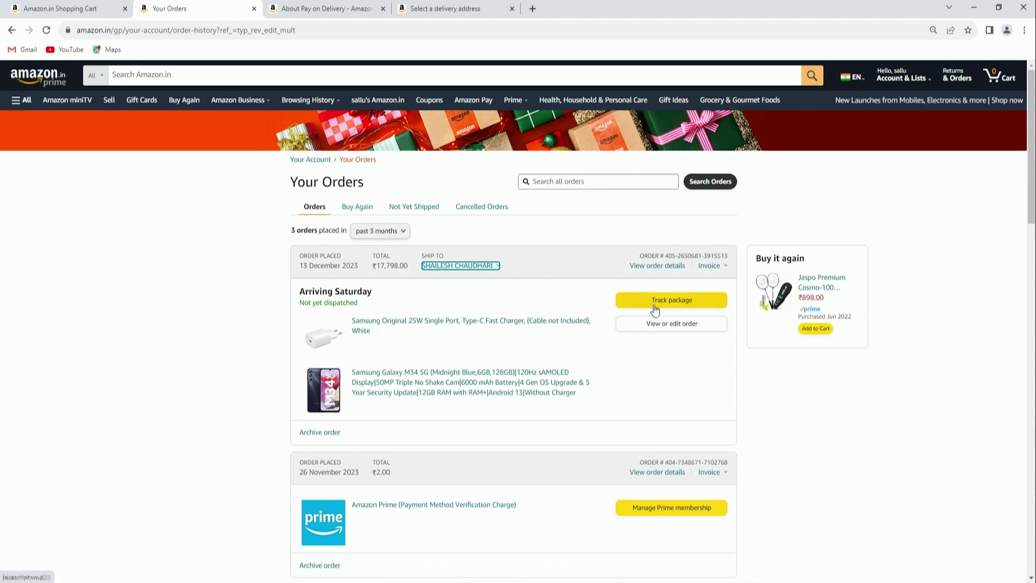
Track the package, checking its Shipped, Out for delivery and Arriving Saturday steps
click(658, 305)
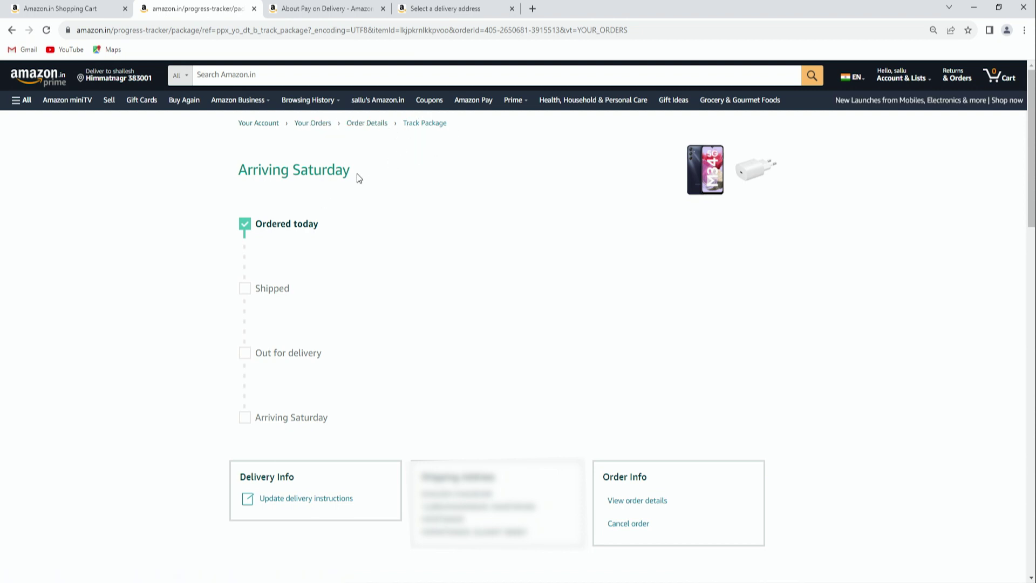
drag(322, 230, 247, 225)
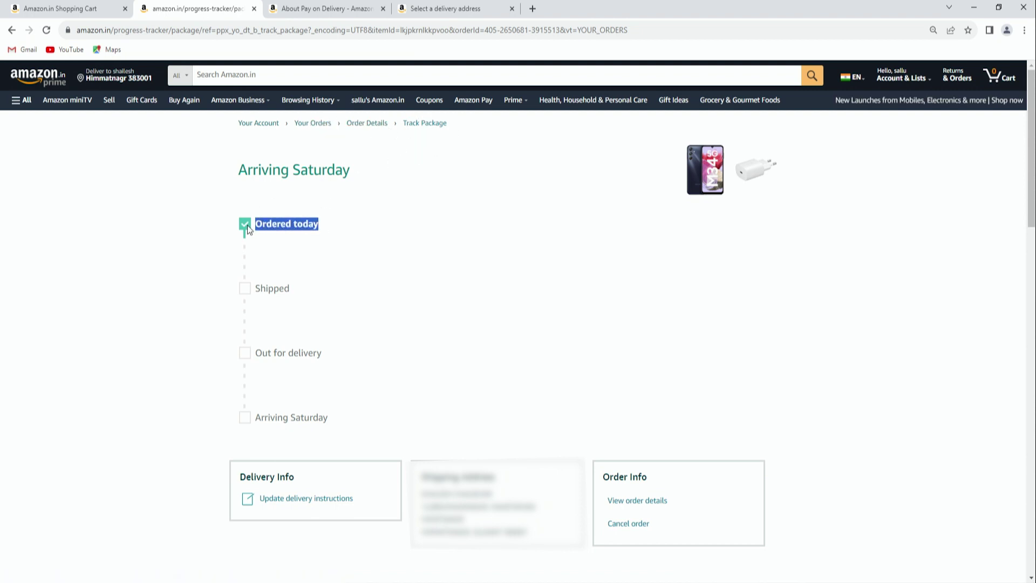
scroll(265, 243, down, 1)
drag(296, 234, 255, 236)
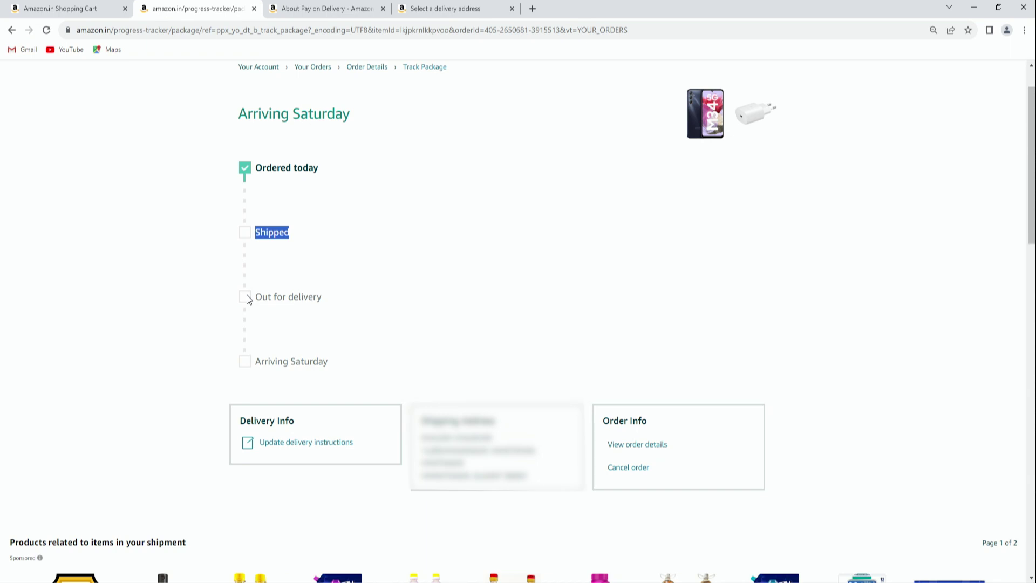
shift+click(318, 296)
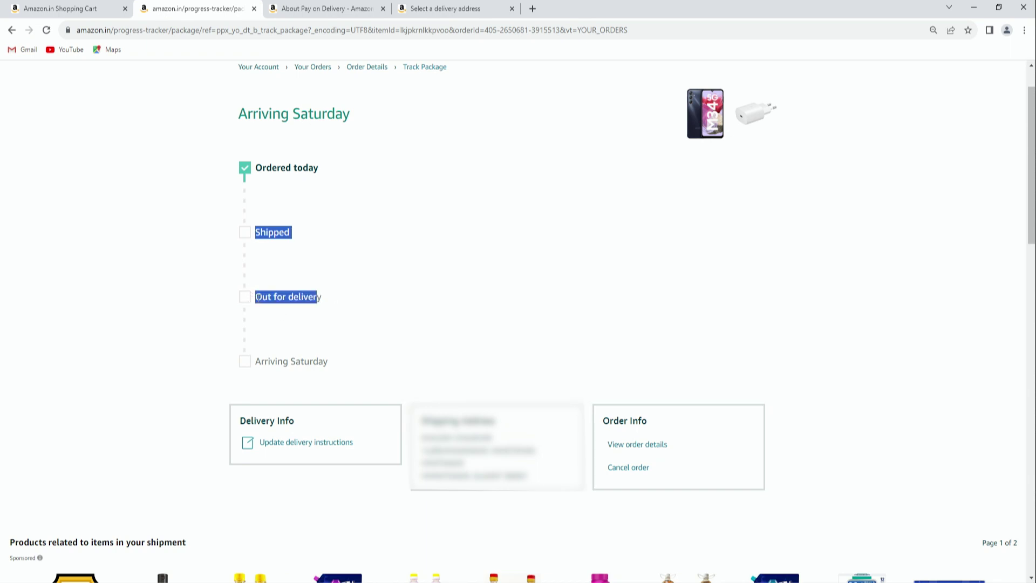
click(259, 299)
drag(259, 300, 322, 299)
click(332, 372)
drag(329, 367, 260, 368)
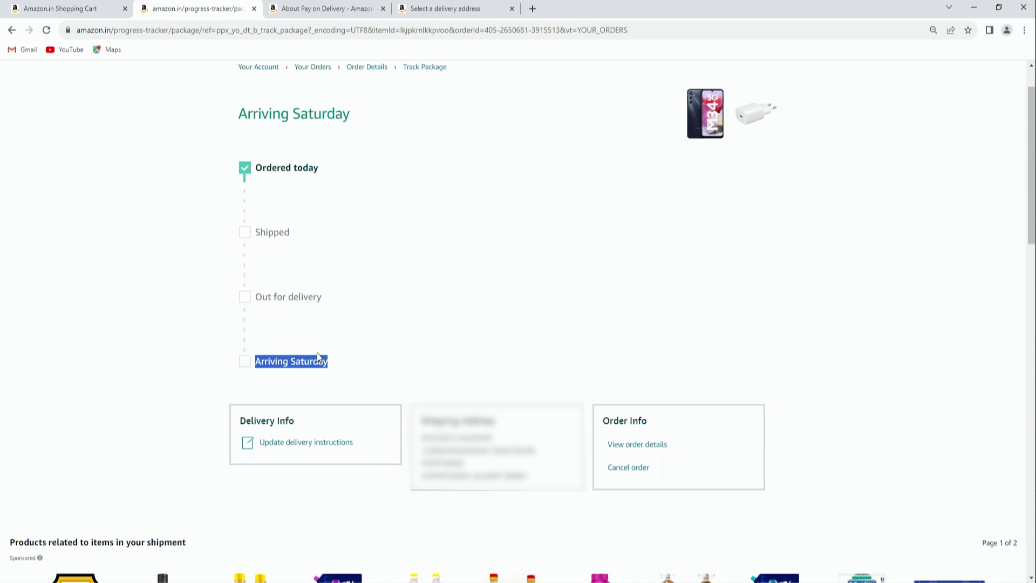
Scroll through the Order Info box and begin cancelling the order
scroll(329, 389, up, 1)
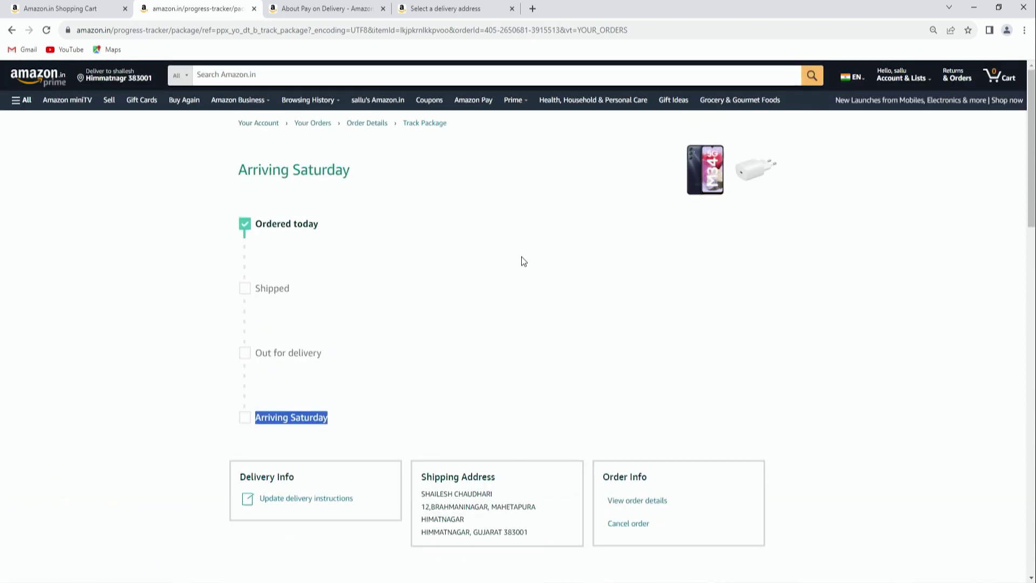
scroll(541, 287, down, 2)
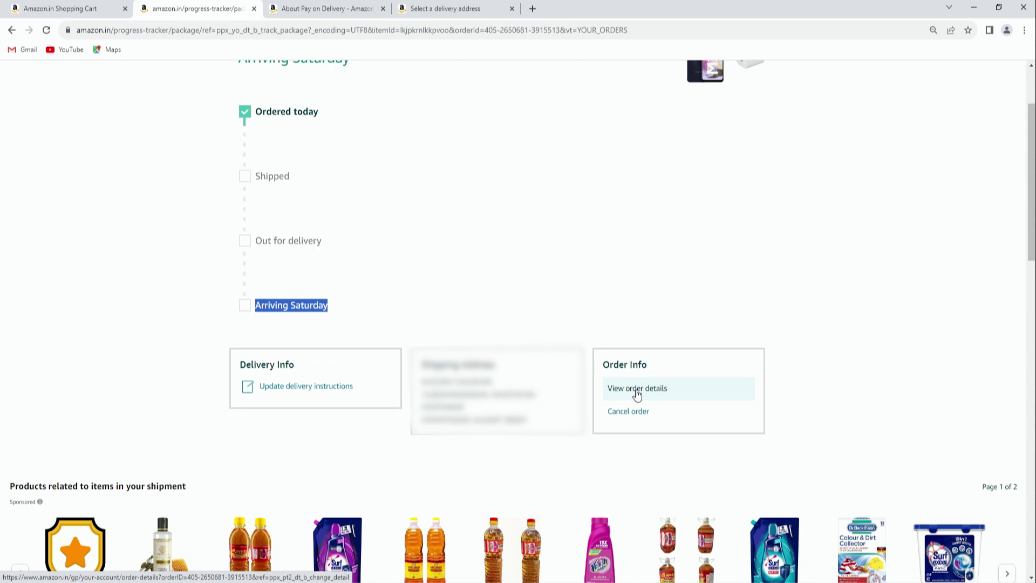
scroll(637, 395, down, 2)
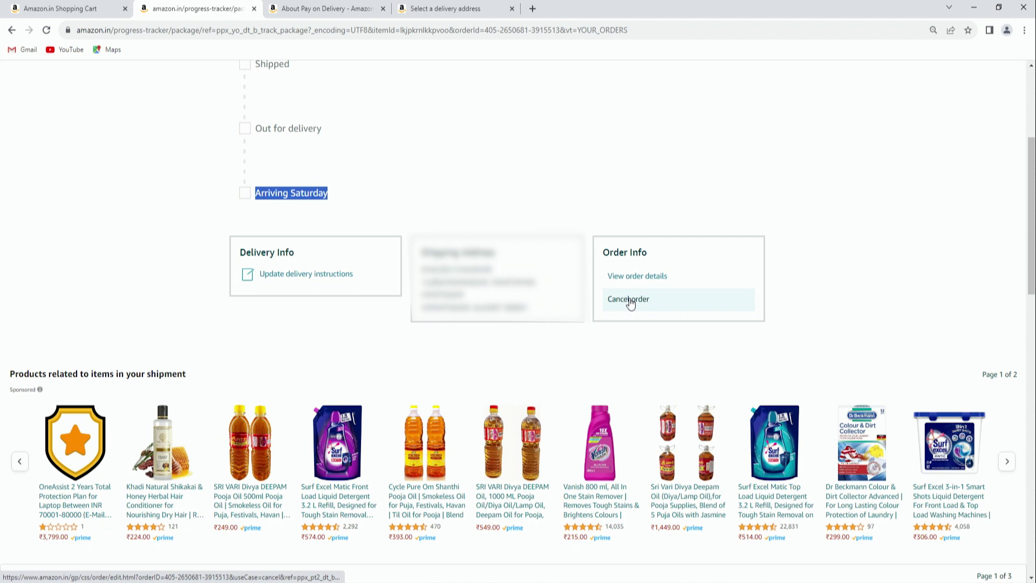
click(642, 296)
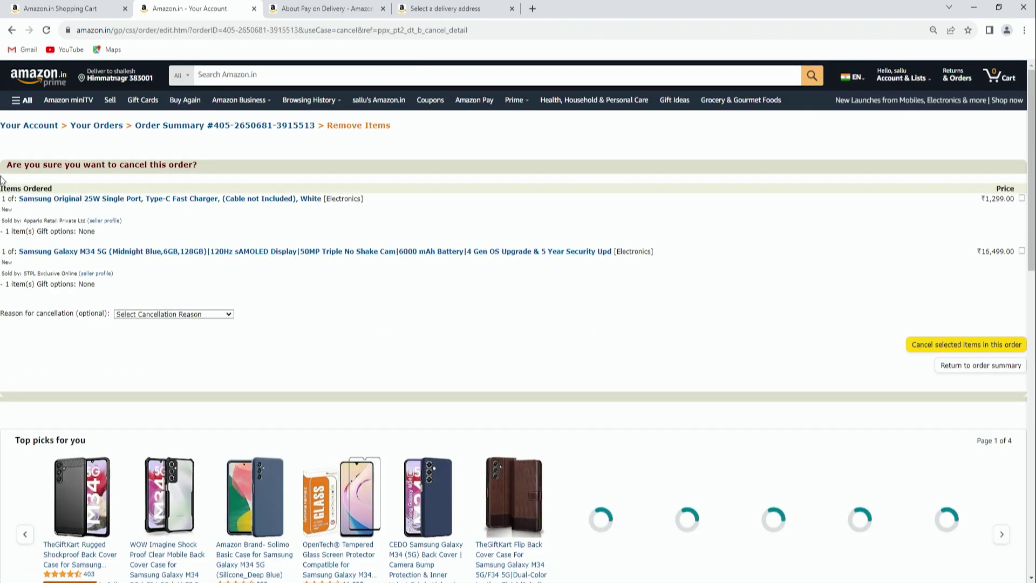
Review the cancellation page and tick both the charger and Galaxy M34 for cancelling
drag(62, 165, 202, 161)
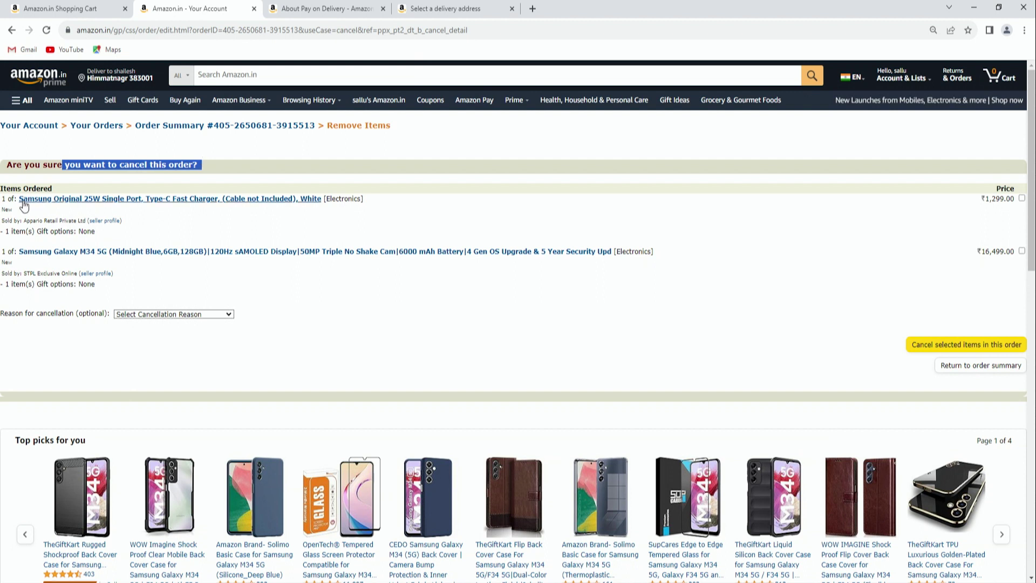
drag(10, 188, 46, 199)
click(110, 238)
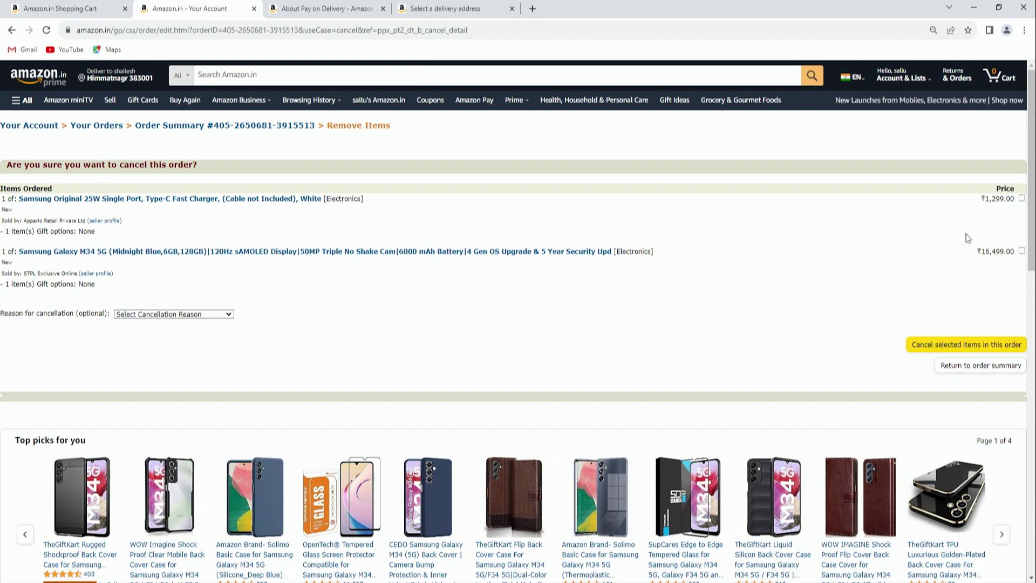
click(1022, 198)
click(1022, 252)
Set the reason to 'Order Created by Mistake' and submit cancellation of both items
click(190, 314)
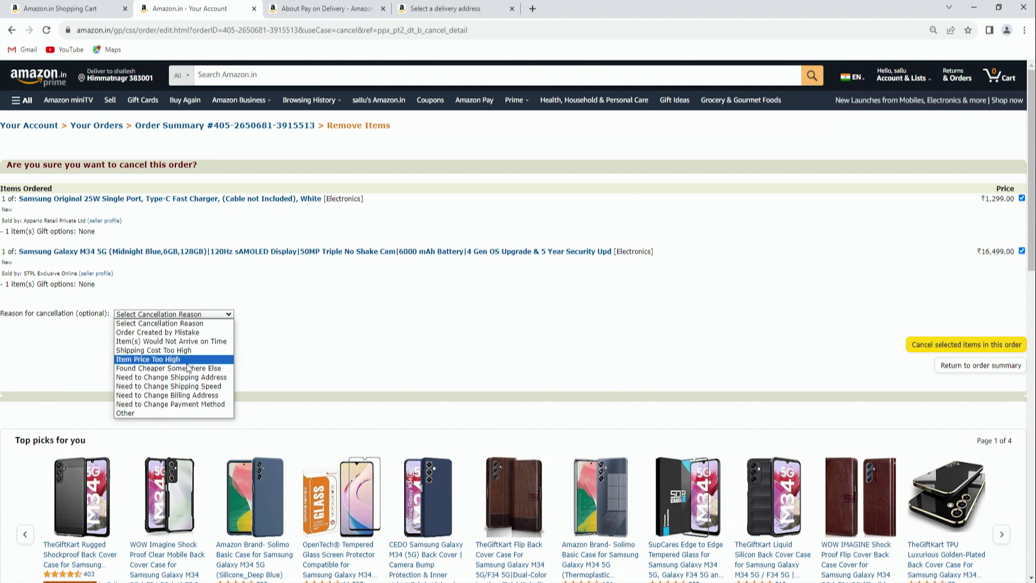
click(144, 332)
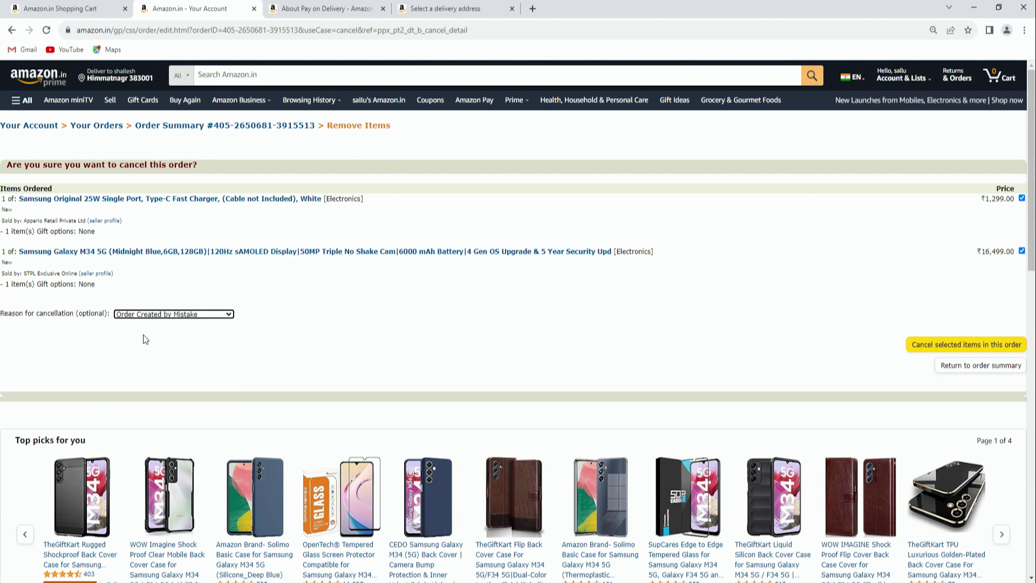
click(989, 349)
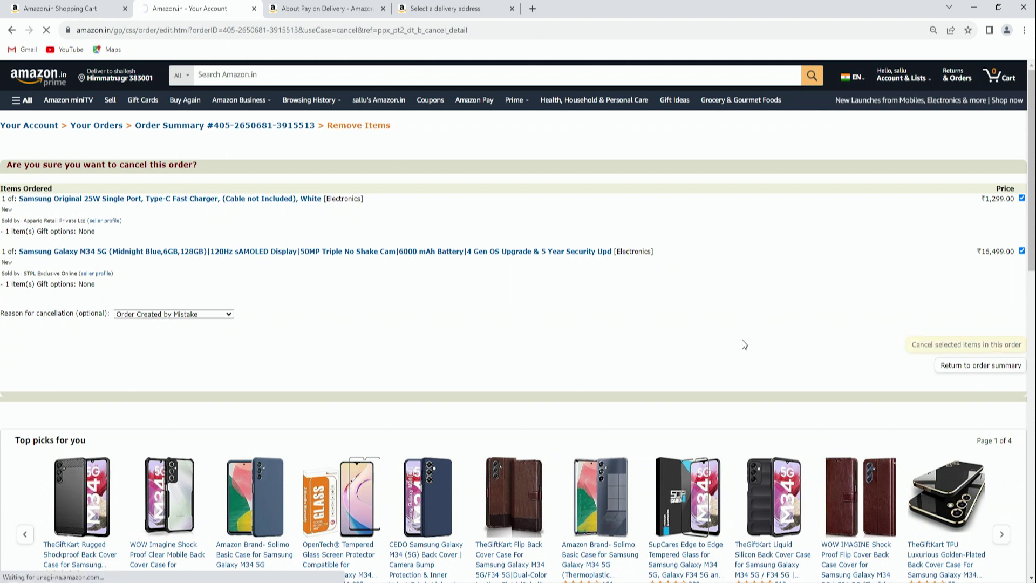